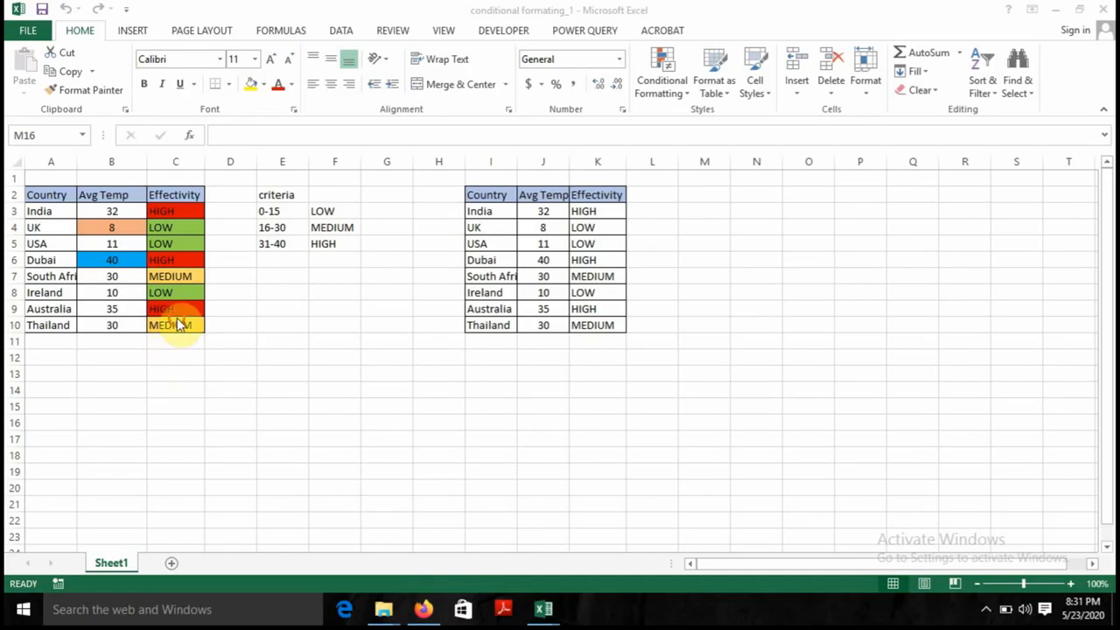
pyautogui.click(176, 321)
pyautogui.click(170, 293)
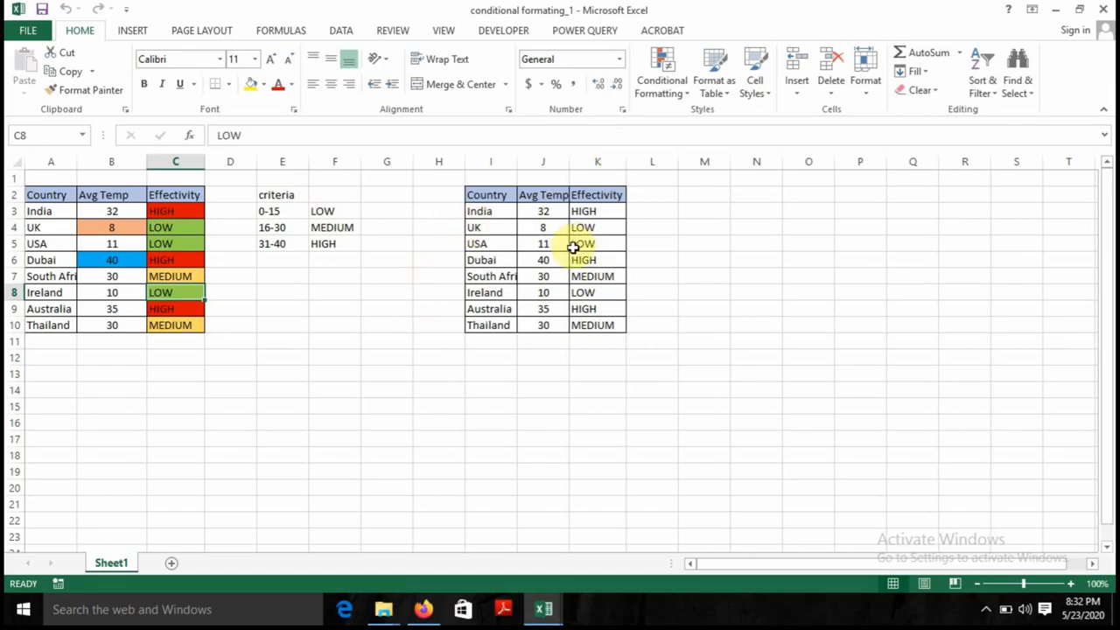
# - Start a new conditional formatting rule on cell K3 that formats only cells with specific text containing HIGH
pyautogui.click(602, 212)
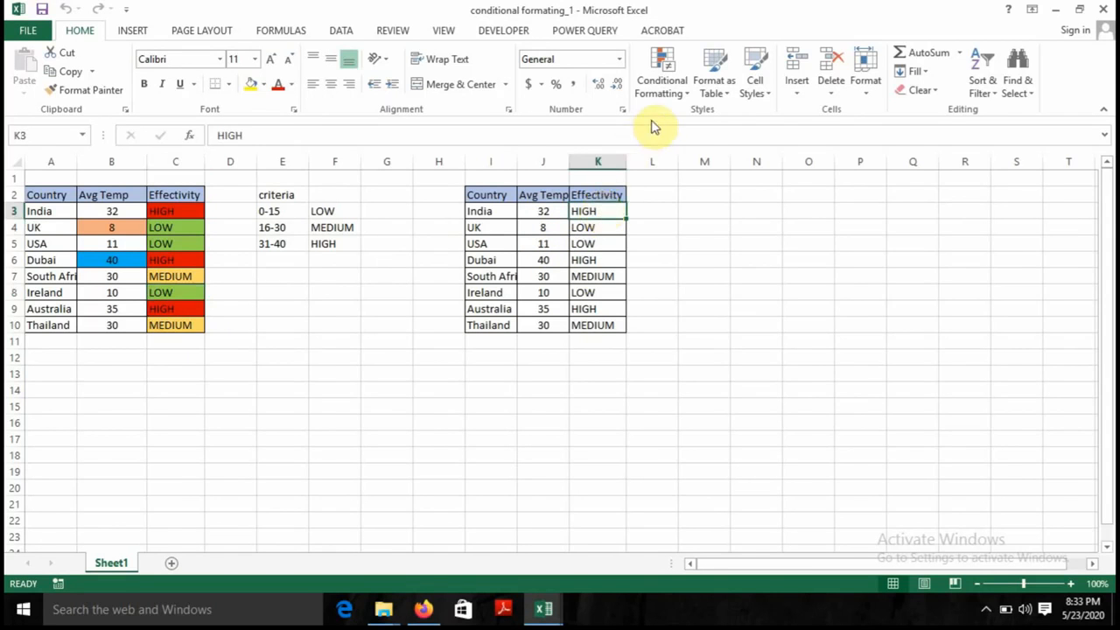
pyautogui.click(666, 85)
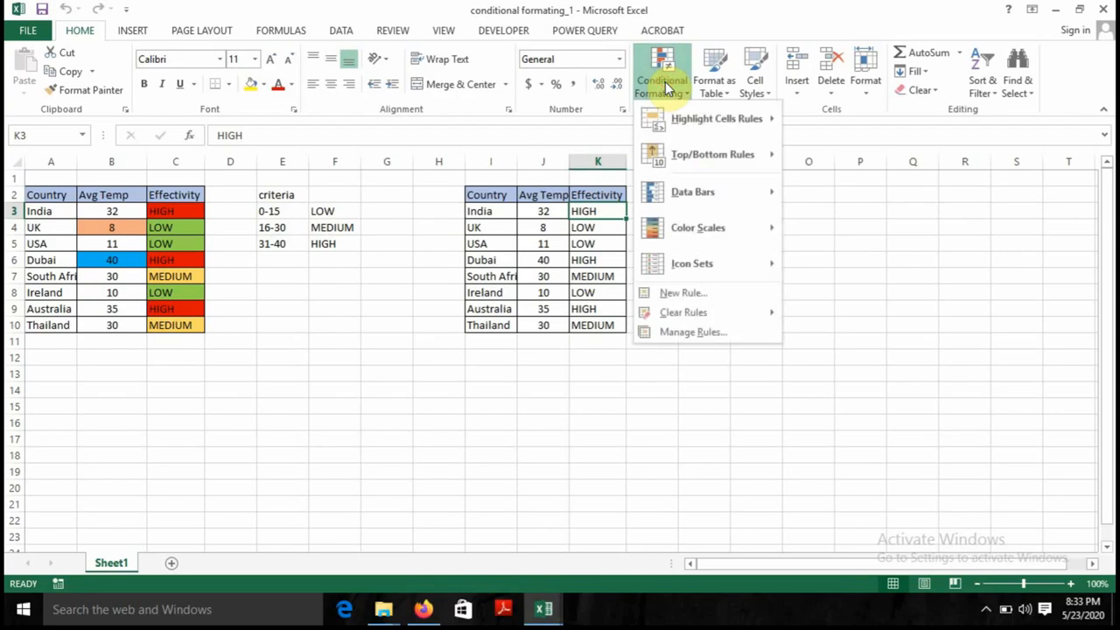
pyautogui.click(725, 295)
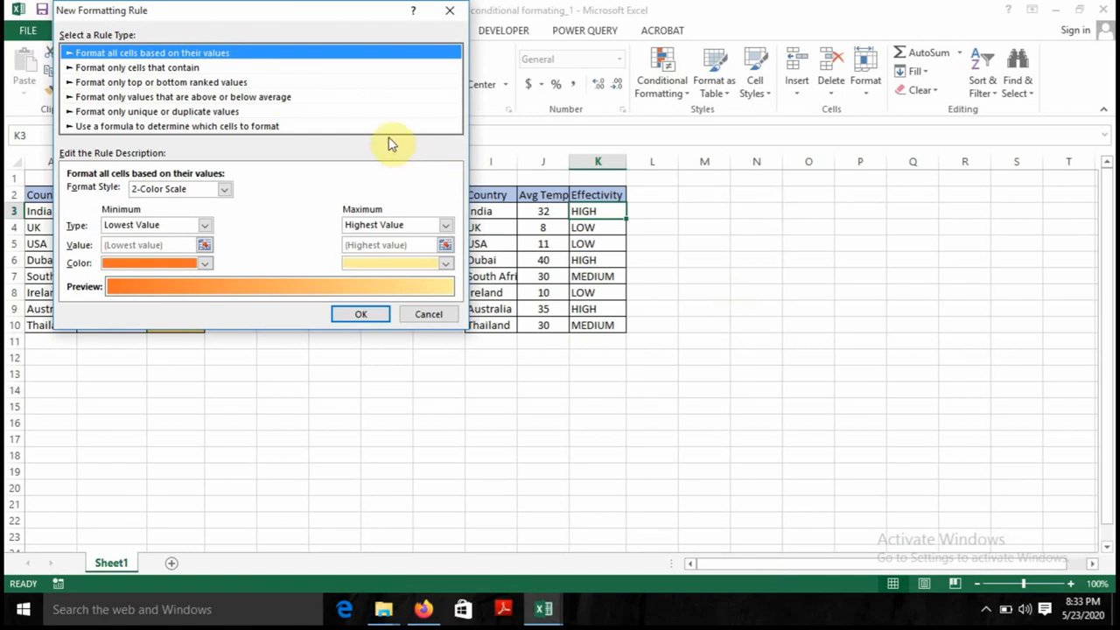
pyautogui.click(198, 75)
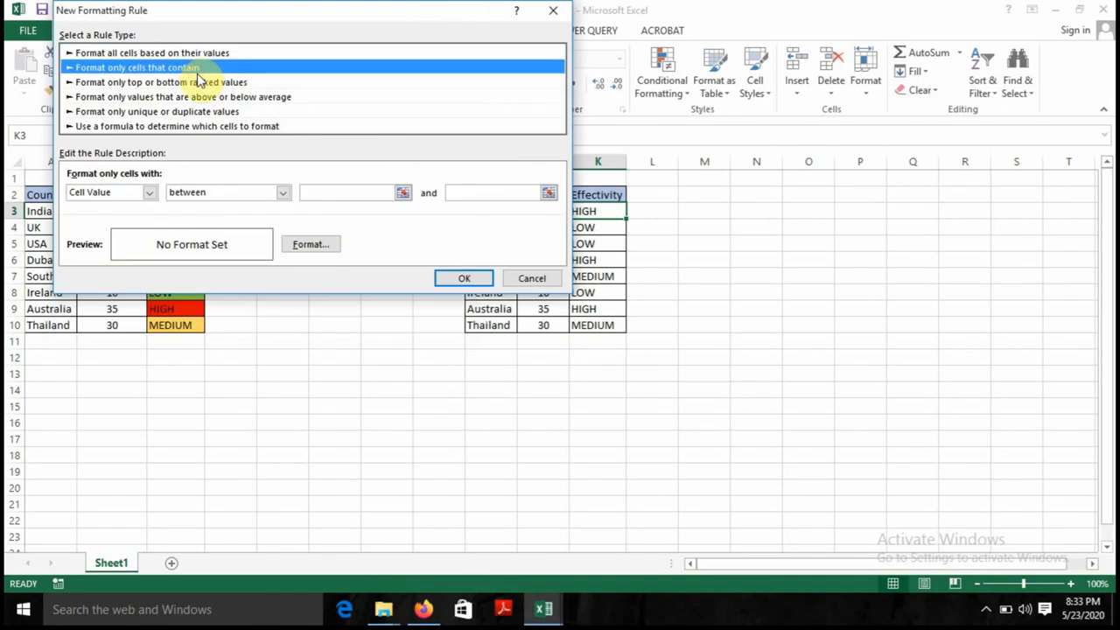
pyautogui.click(149, 192)
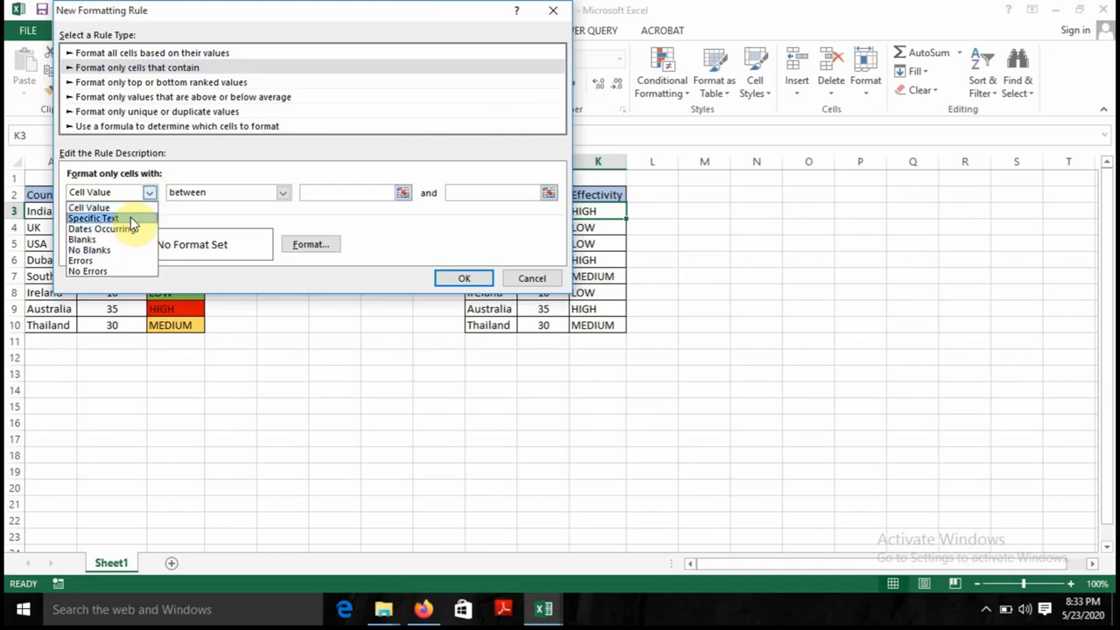
pyautogui.click(130, 219)
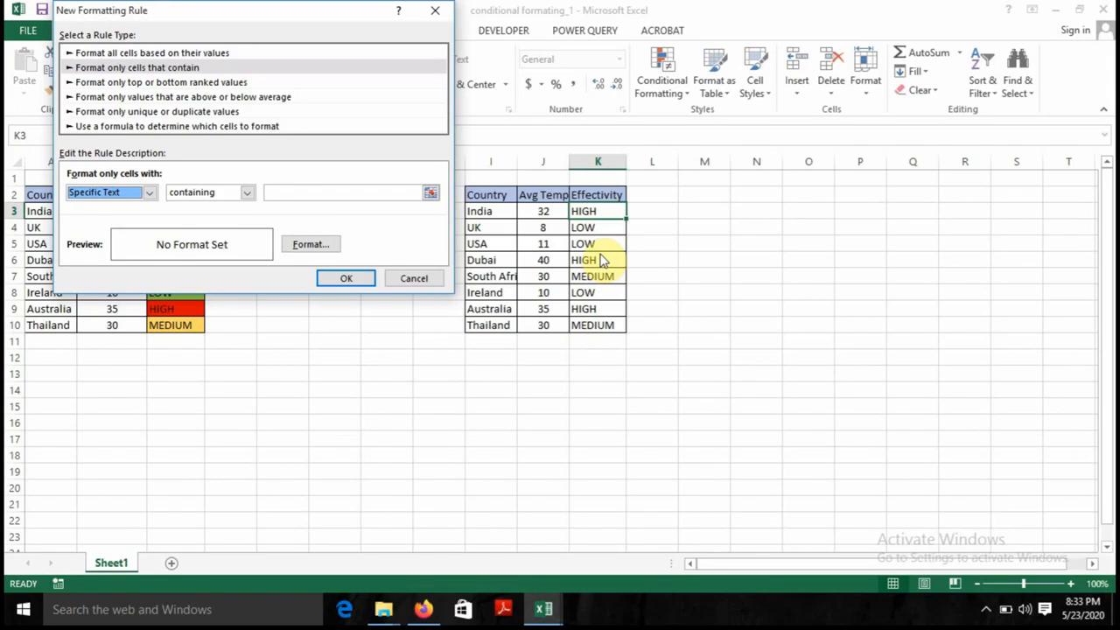
pyautogui.click(345, 194)
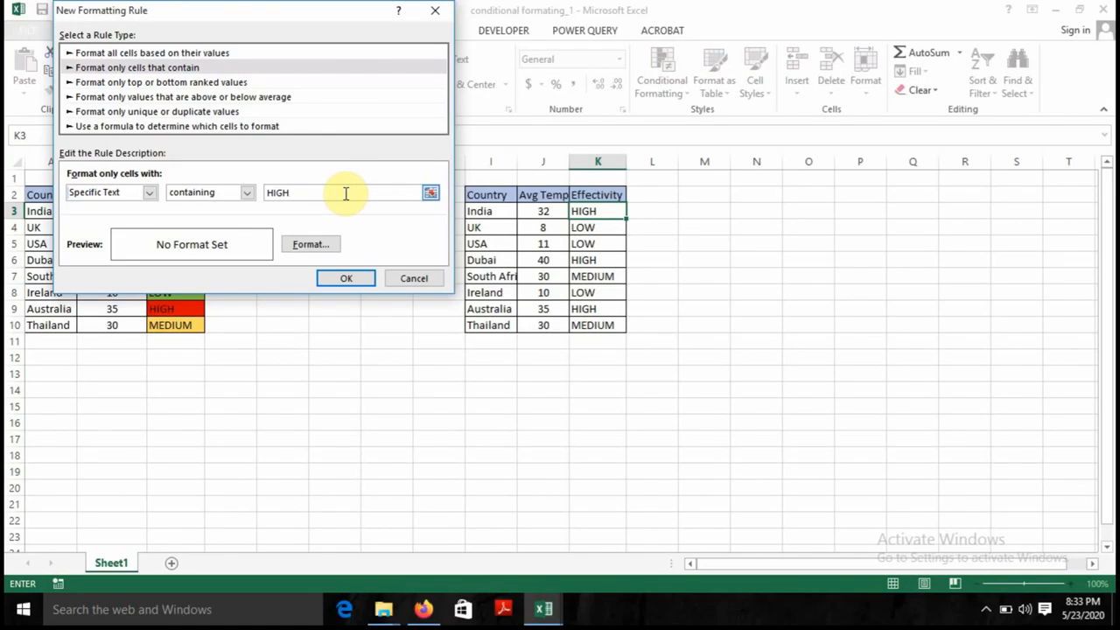
# - Give the HIGH rule a red background fill and save the rule
pyautogui.click(312, 246)
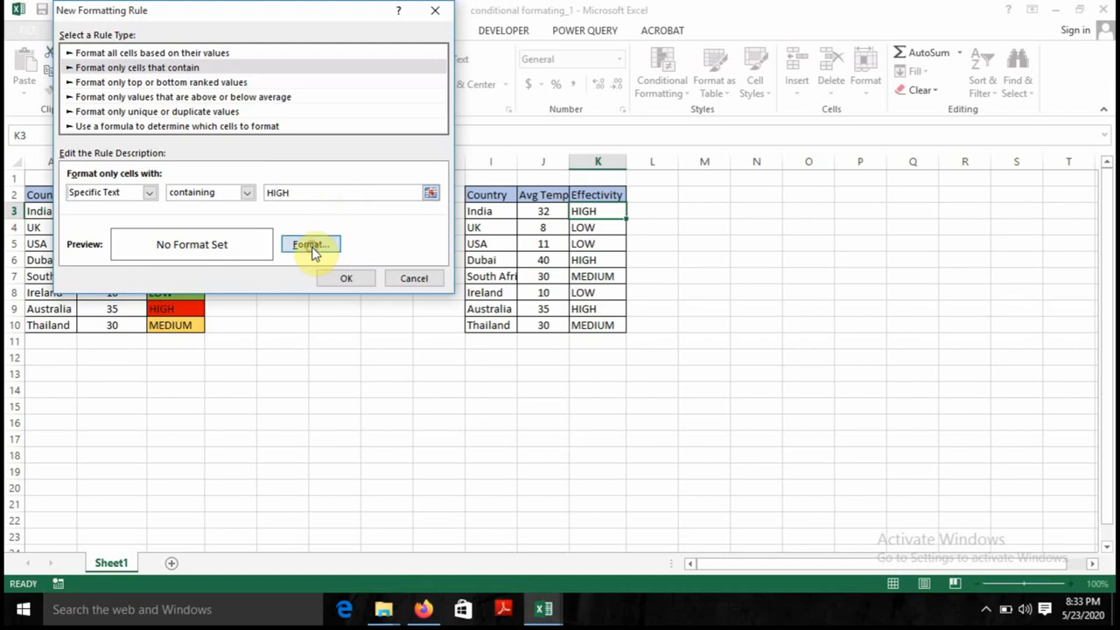
pyautogui.click(324, 247)
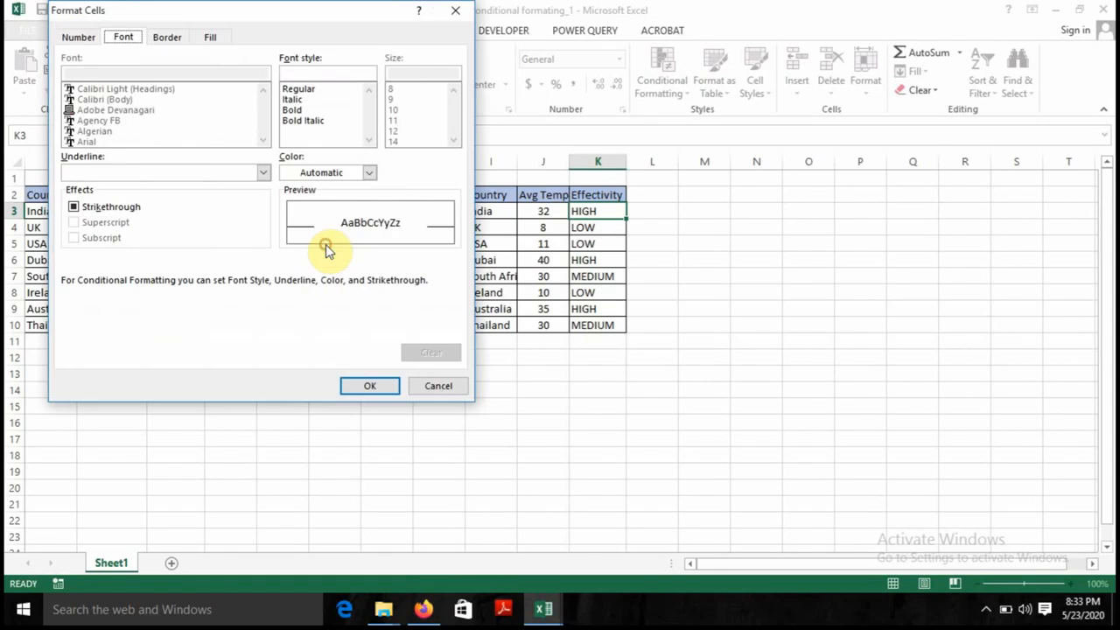
pyautogui.click(215, 36)
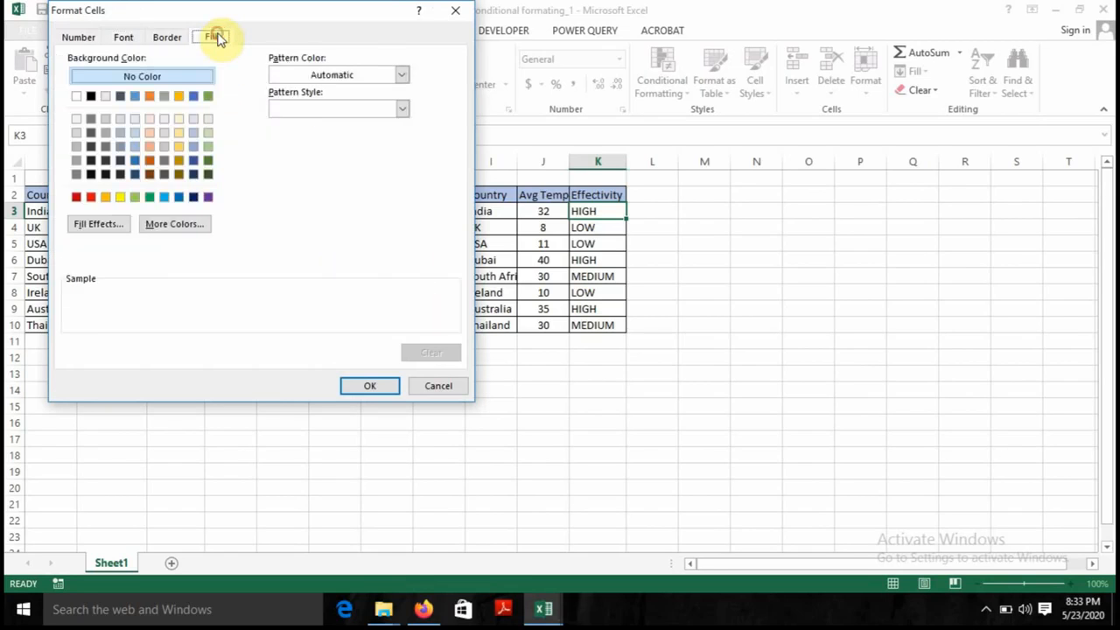
pyautogui.click(91, 202)
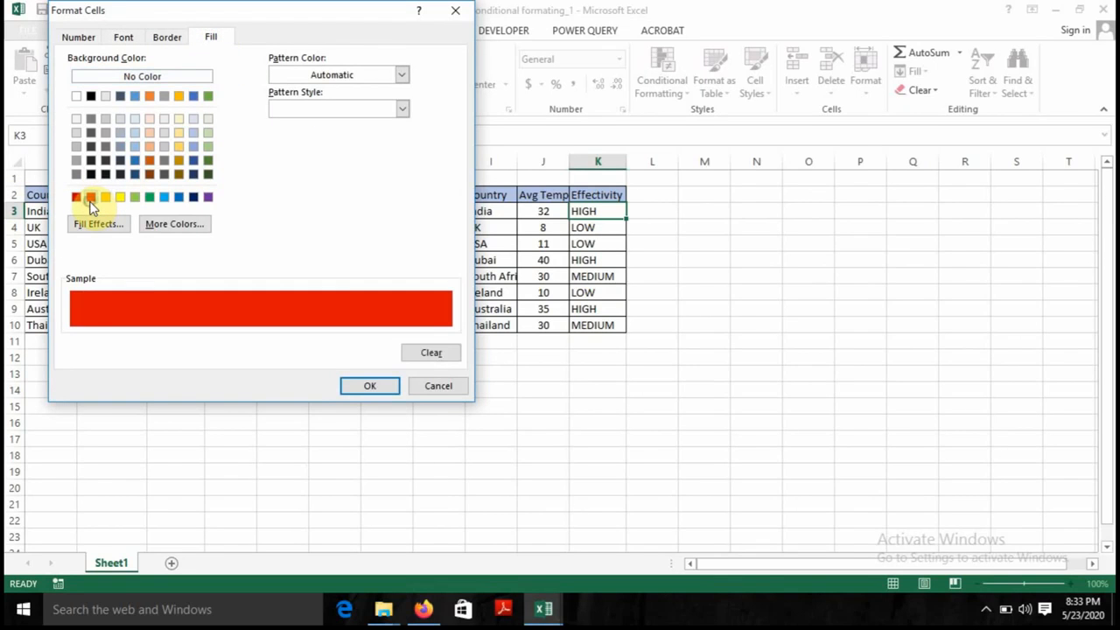
pyautogui.click(379, 391)
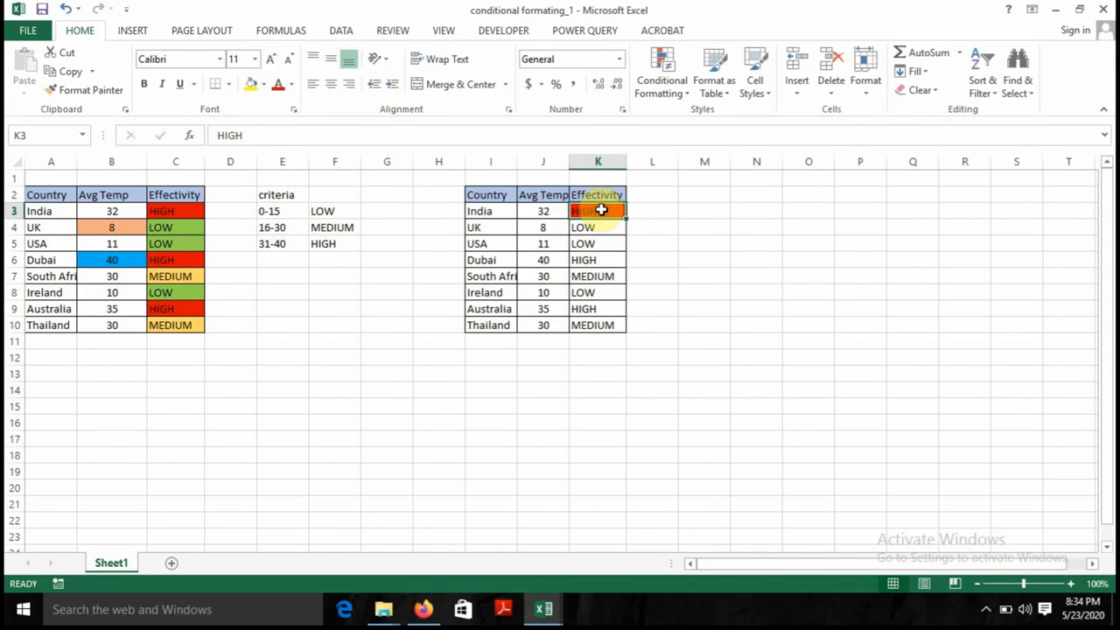
# - Through the rules manager, start another rule for K3 that formats only cells with specific text containing LOW
pyautogui.click(662, 88)
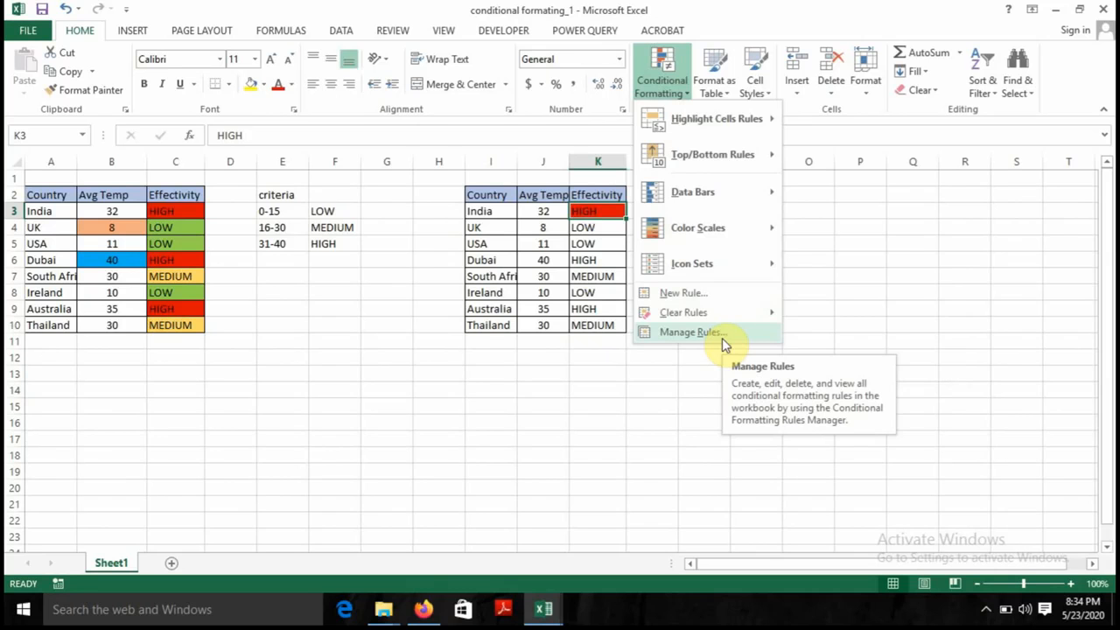
pyautogui.click(690, 331)
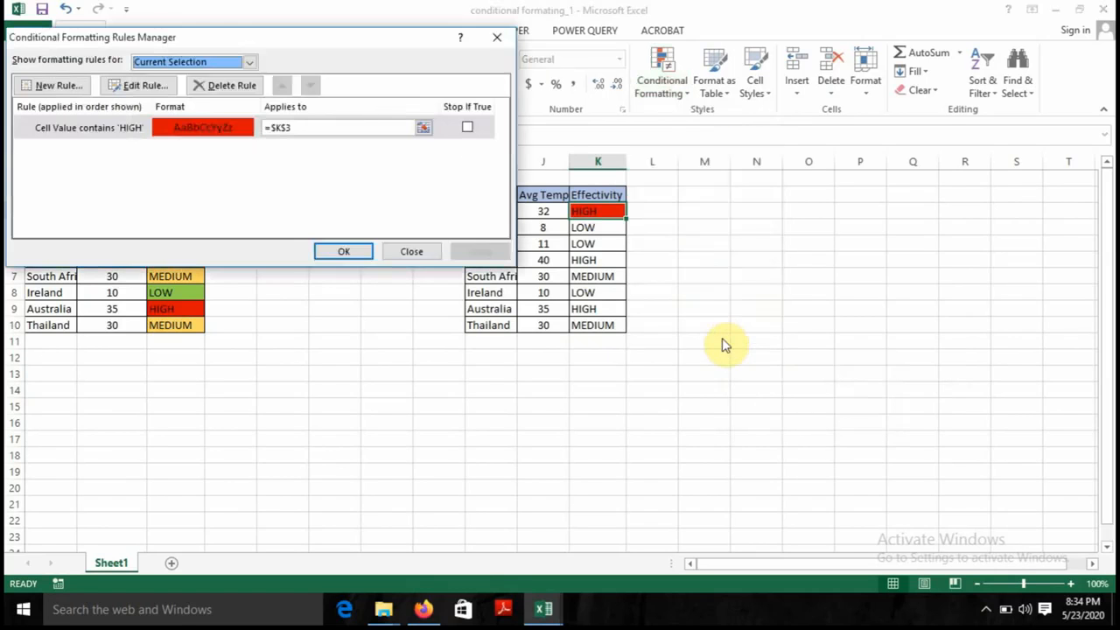
pyautogui.click(53, 85)
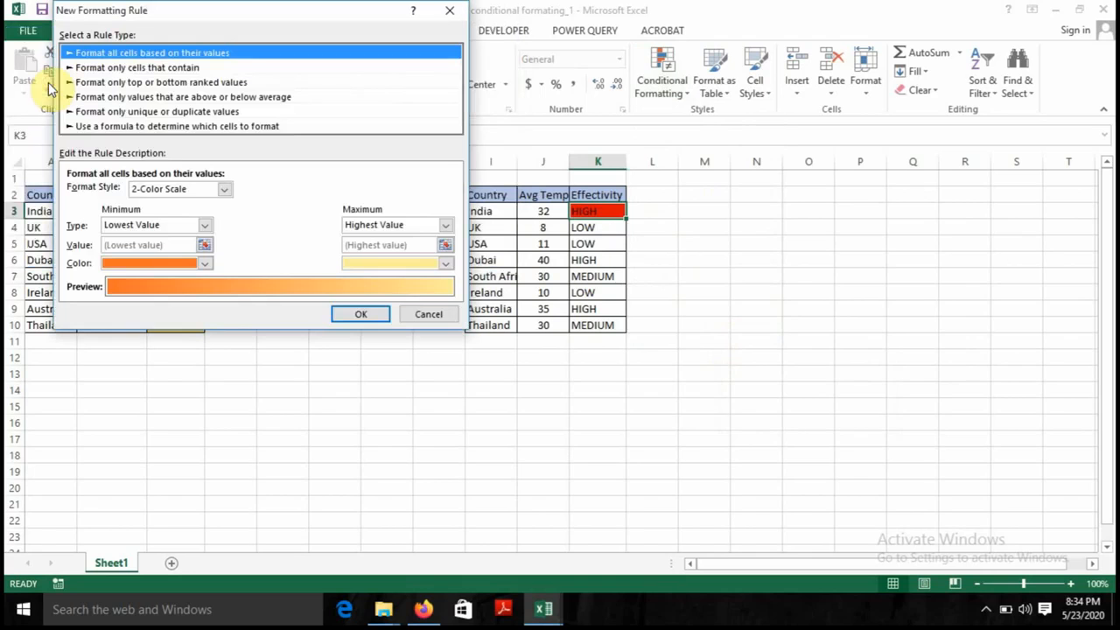
pyautogui.click(129, 69)
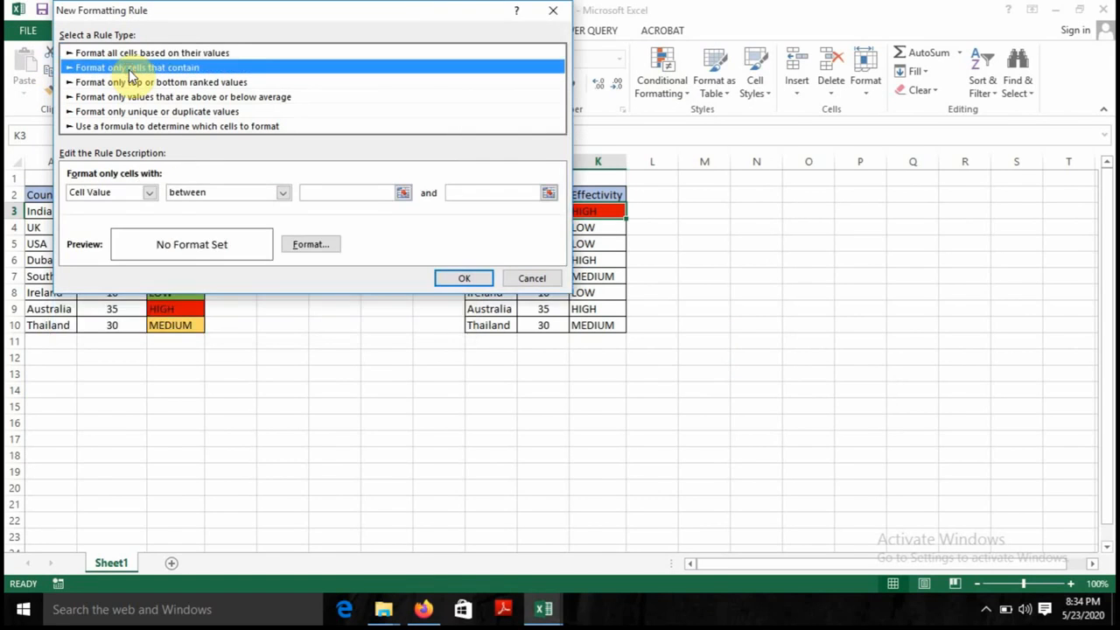
pyautogui.click(150, 192)
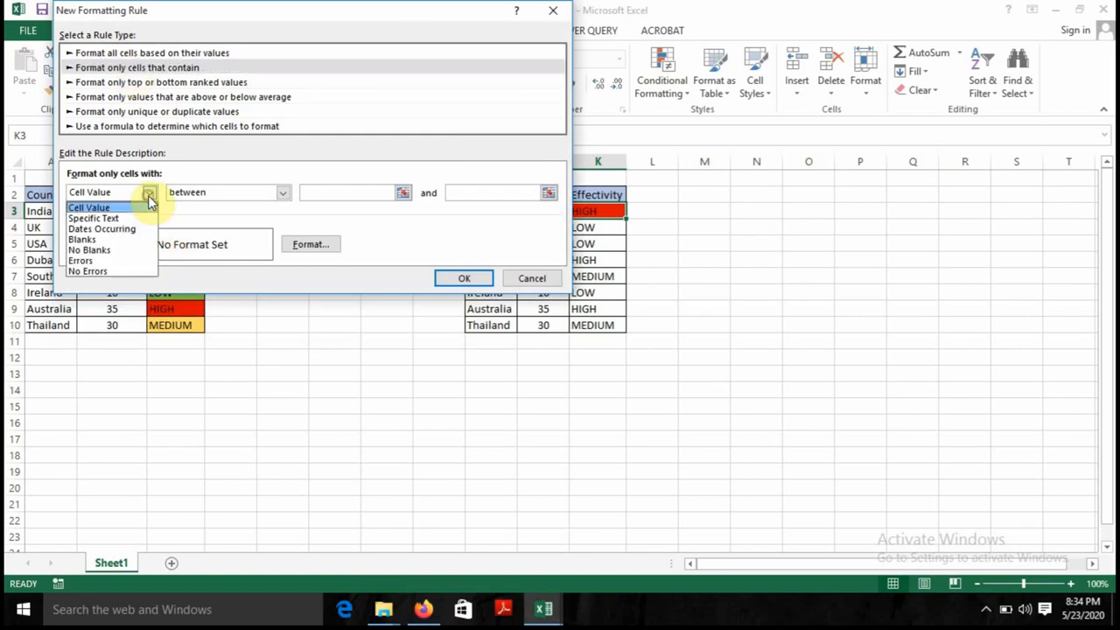
pyautogui.click(131, 218)
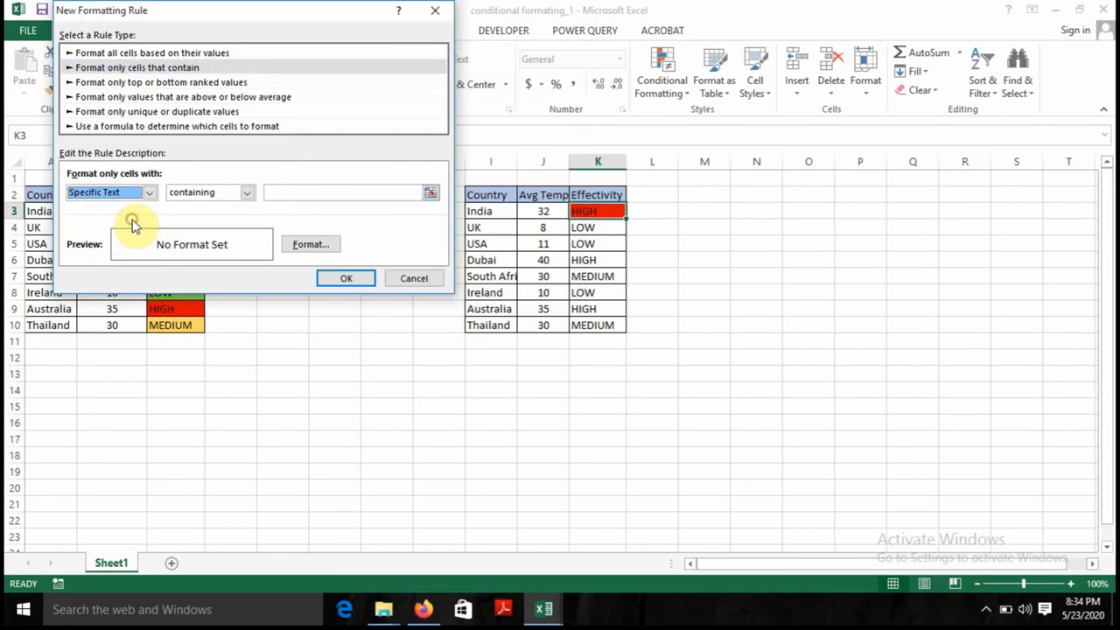
pyautogui.click(324, 193)
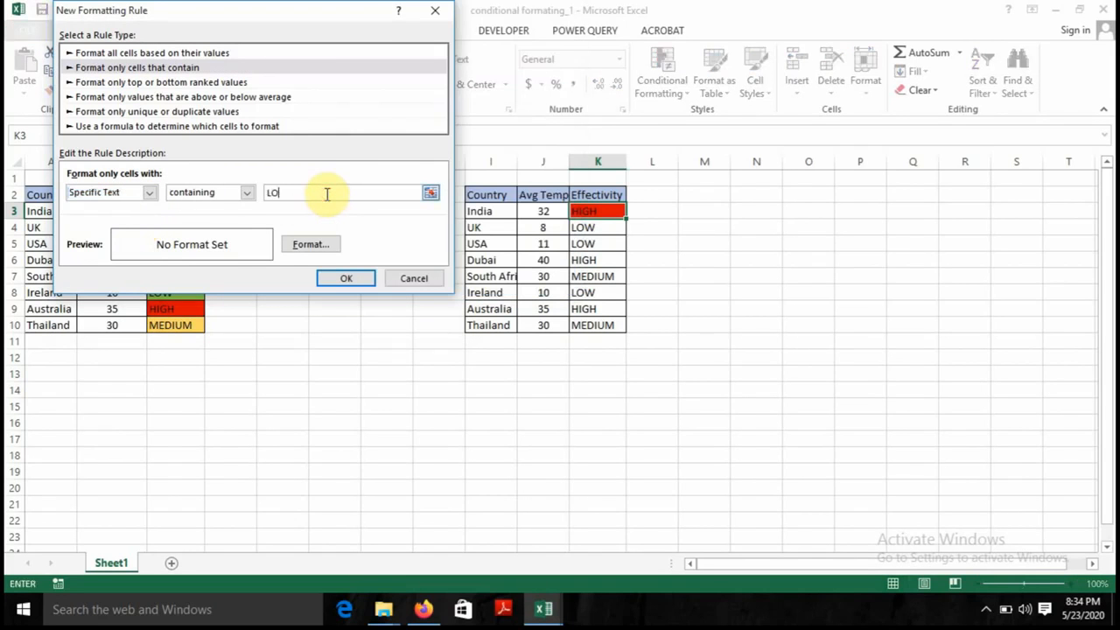
pyautogui.write('LOW')
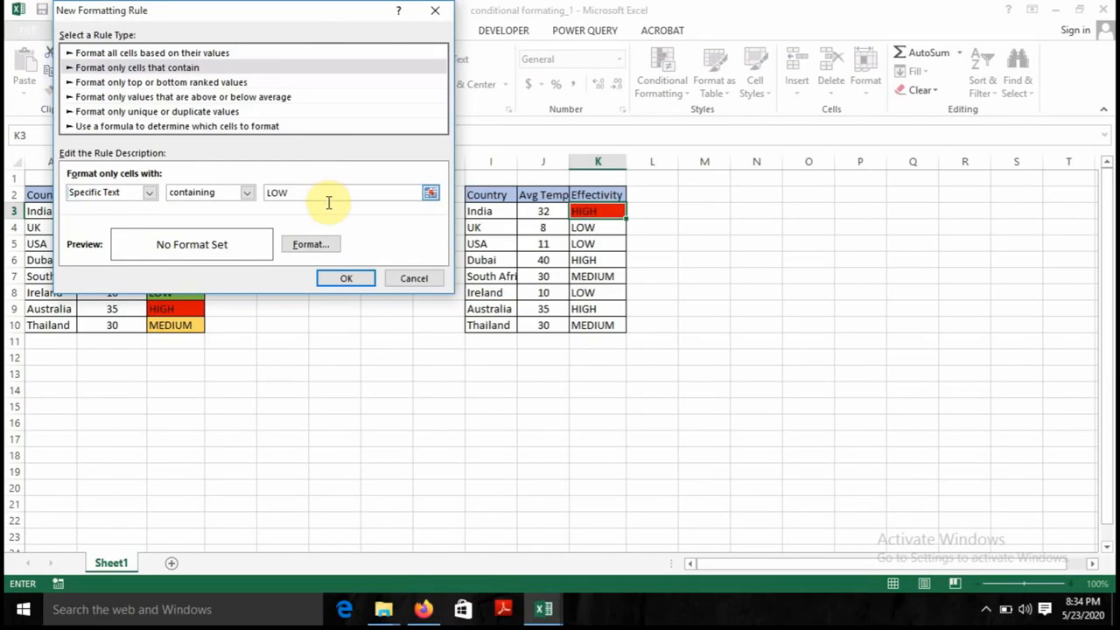
# - Give the LOW rule a light green background fill and add it to the rule list
pyautogui.click(311, 244)
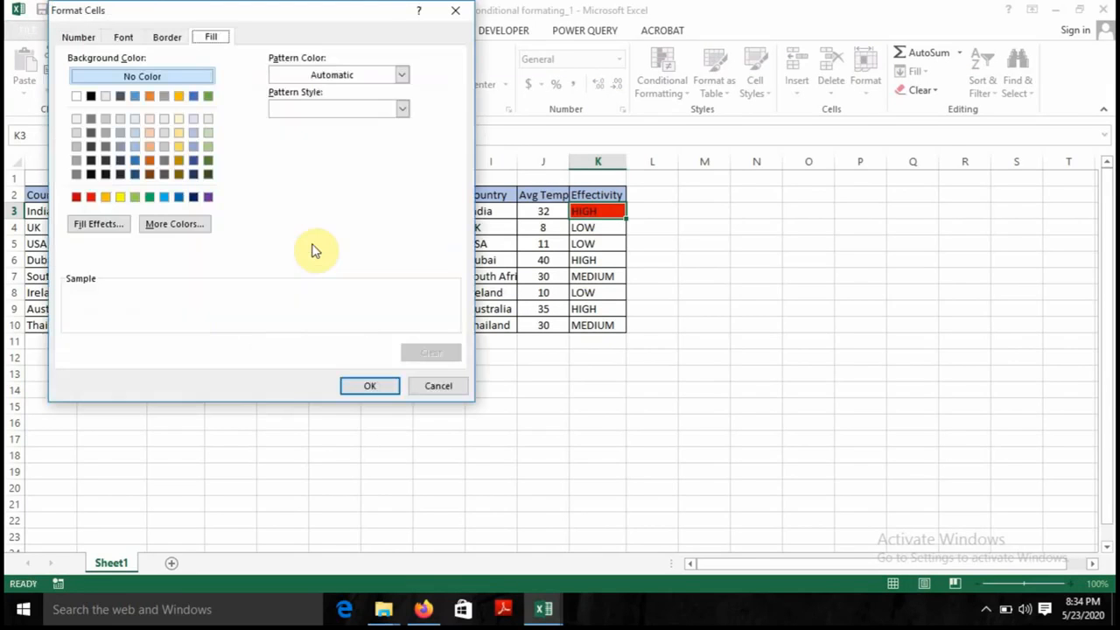
pyautogui.click(136, 199)
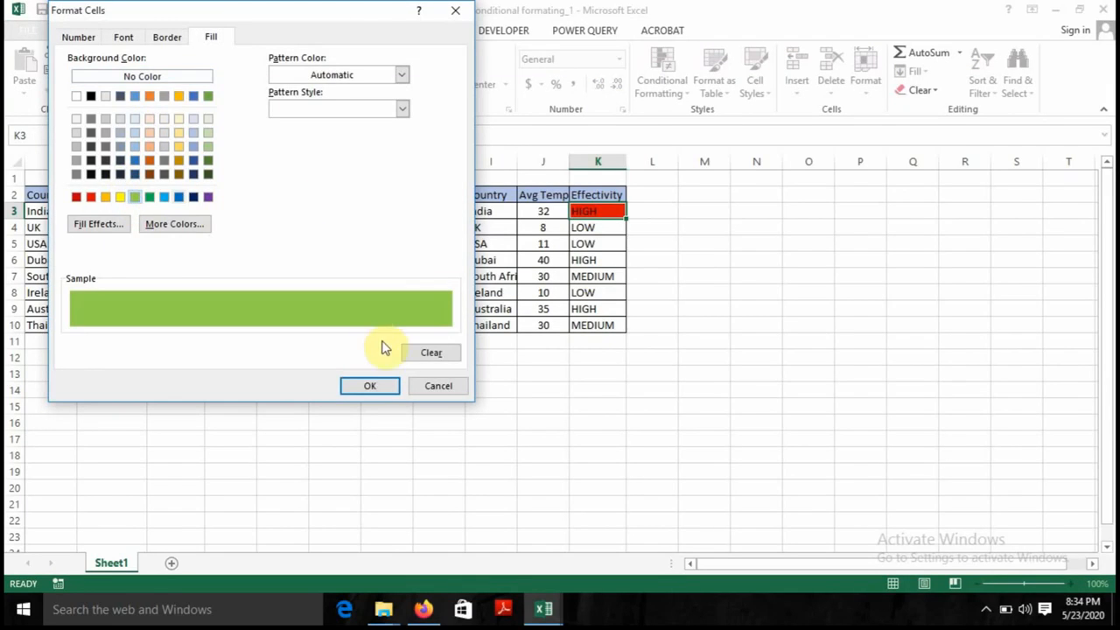
pyautogui.click(373, 389)
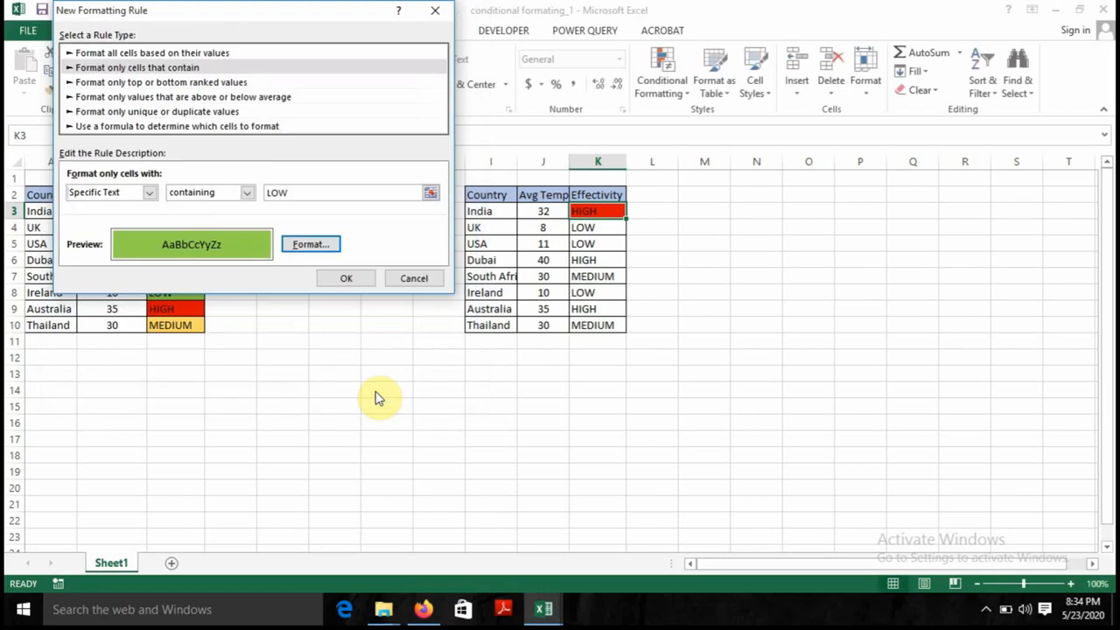
pyautogui.click(347, 278)
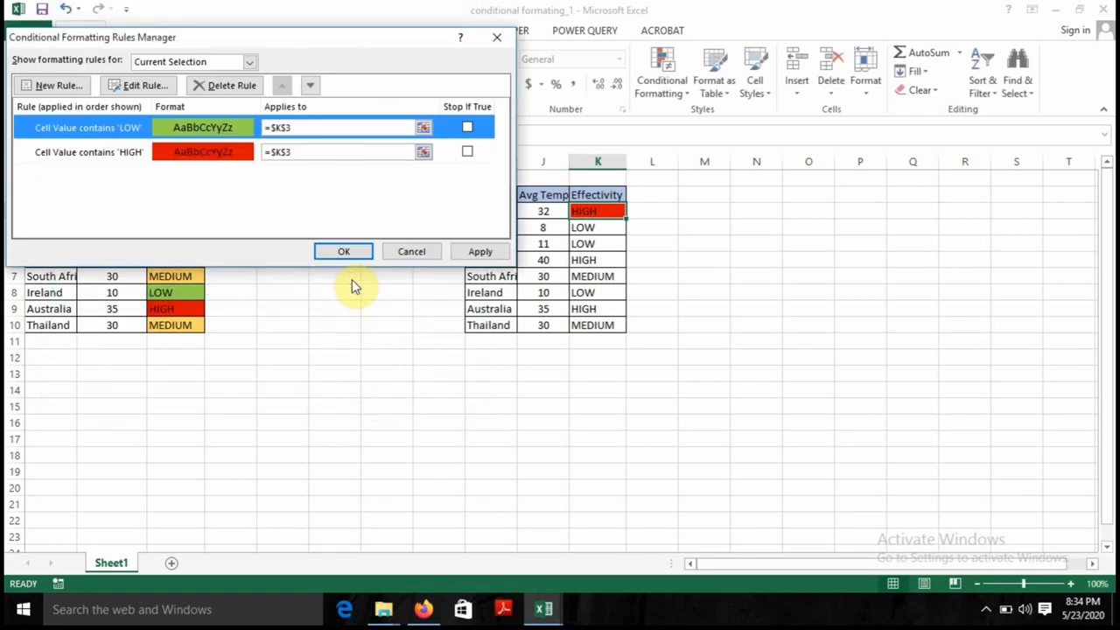
# - Start a third rule for K3 that formats only cells with specific text containing MEDIUM
pyautogui.click(60, 87)
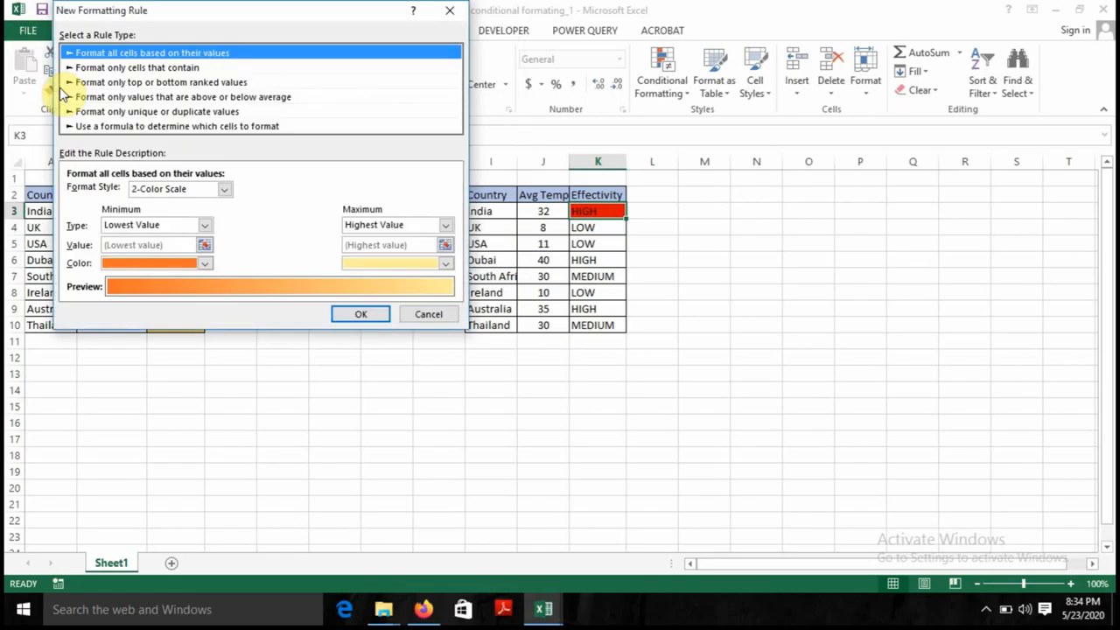
pyautogui.click(120, 70)
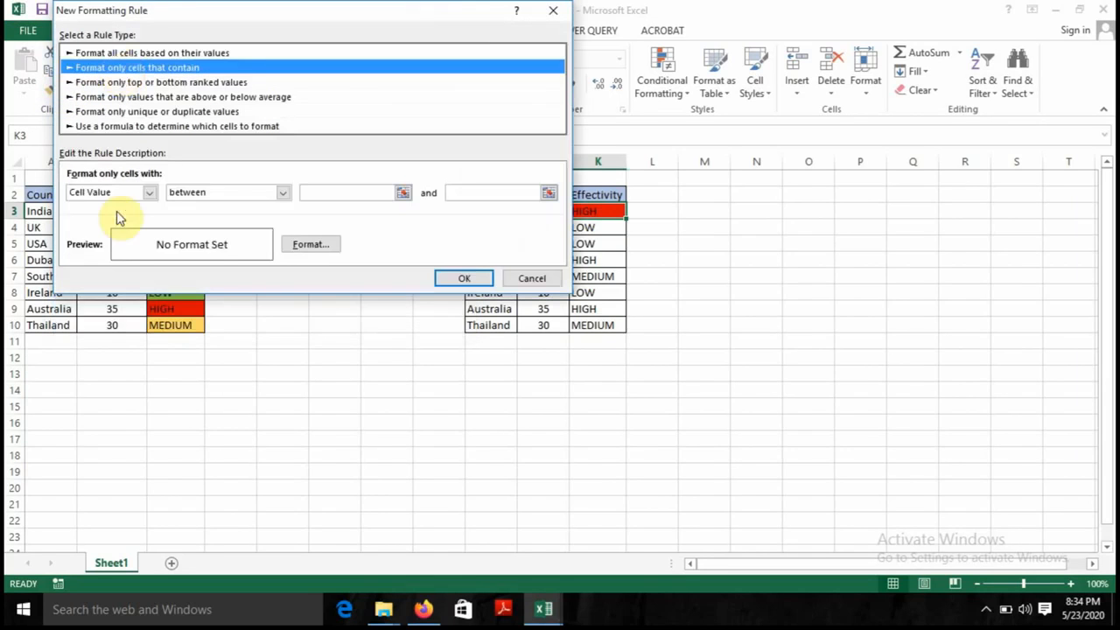
pyautogui.click(150, 194)
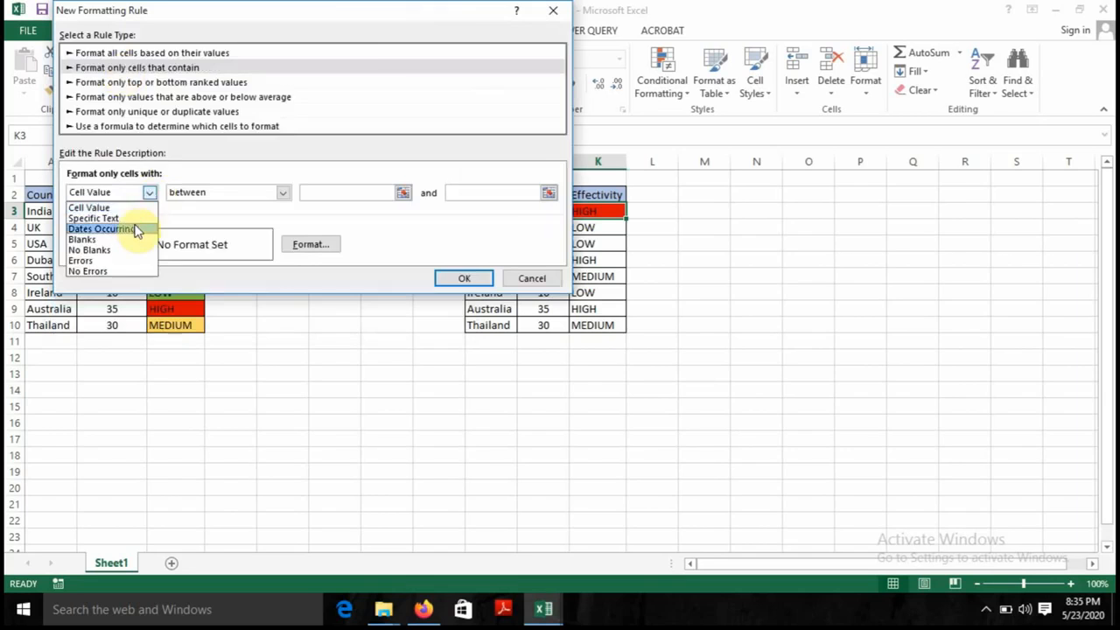
pyautogui.click(142, 228)
pyautogui.click(150, 194)
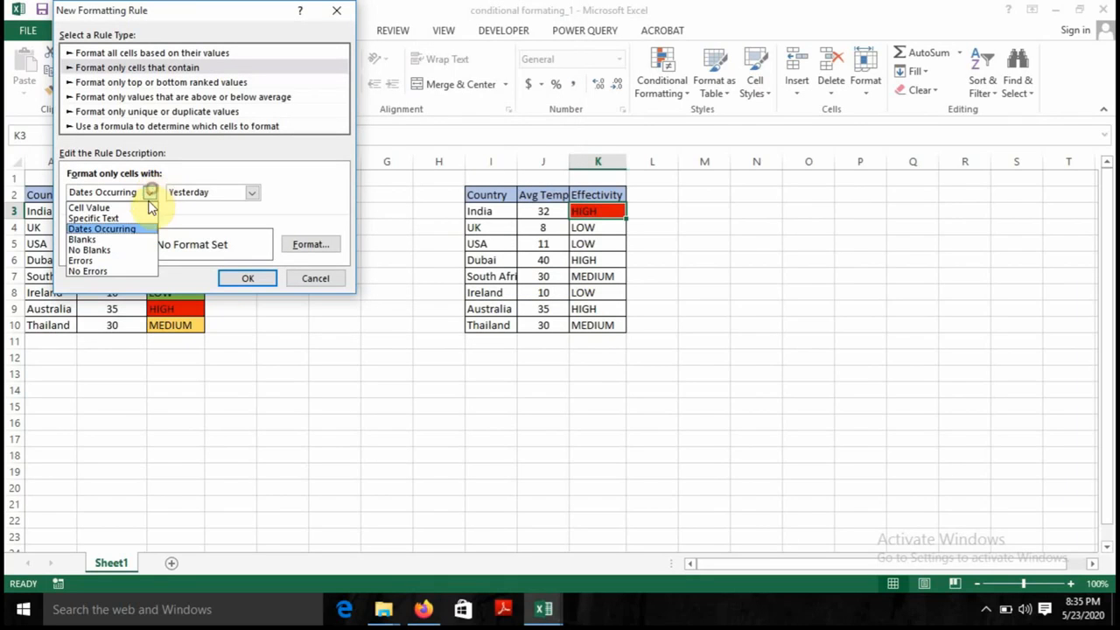
pyautogui.click(131, 219)
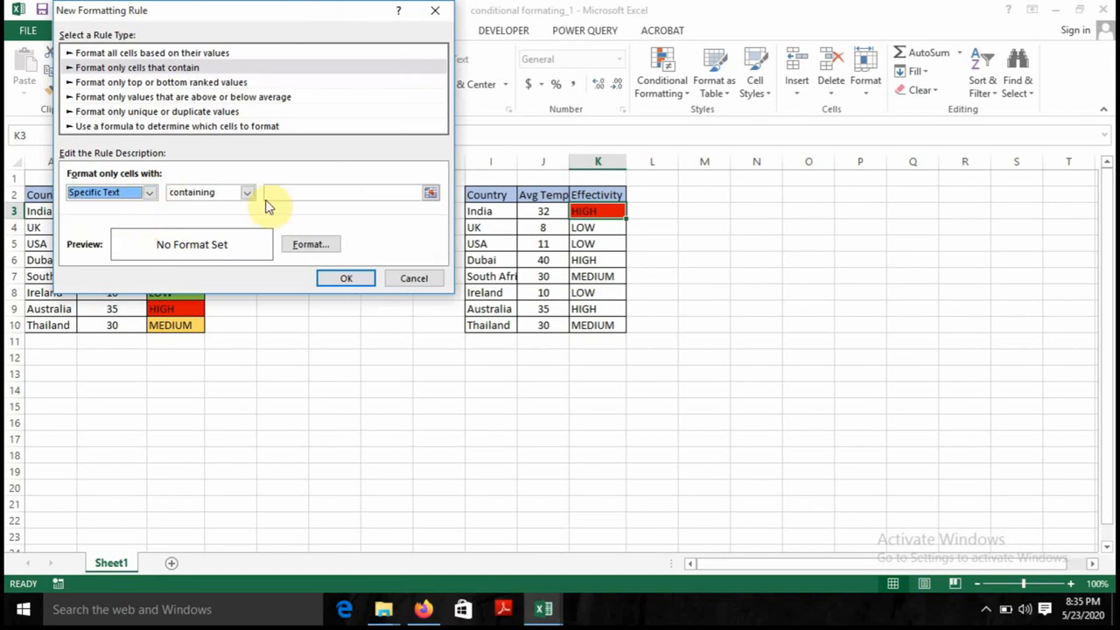
pyautogui.click(346, 196)
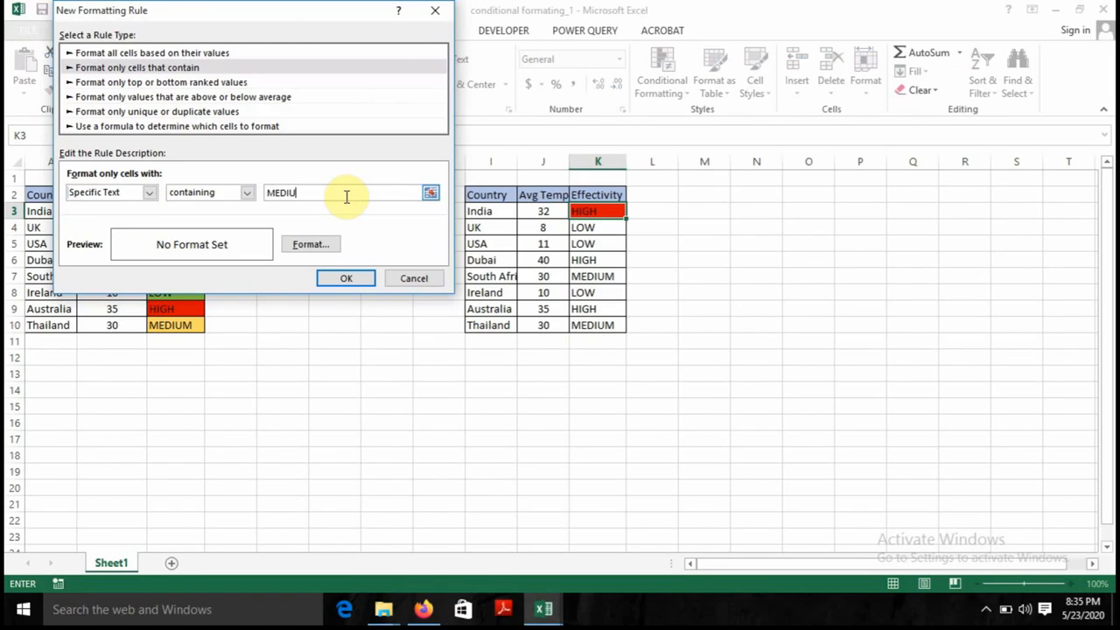
# - Give the MEDIUM rule a light gold background fill and add it to the rule list
pyautogui.click(306, 244)
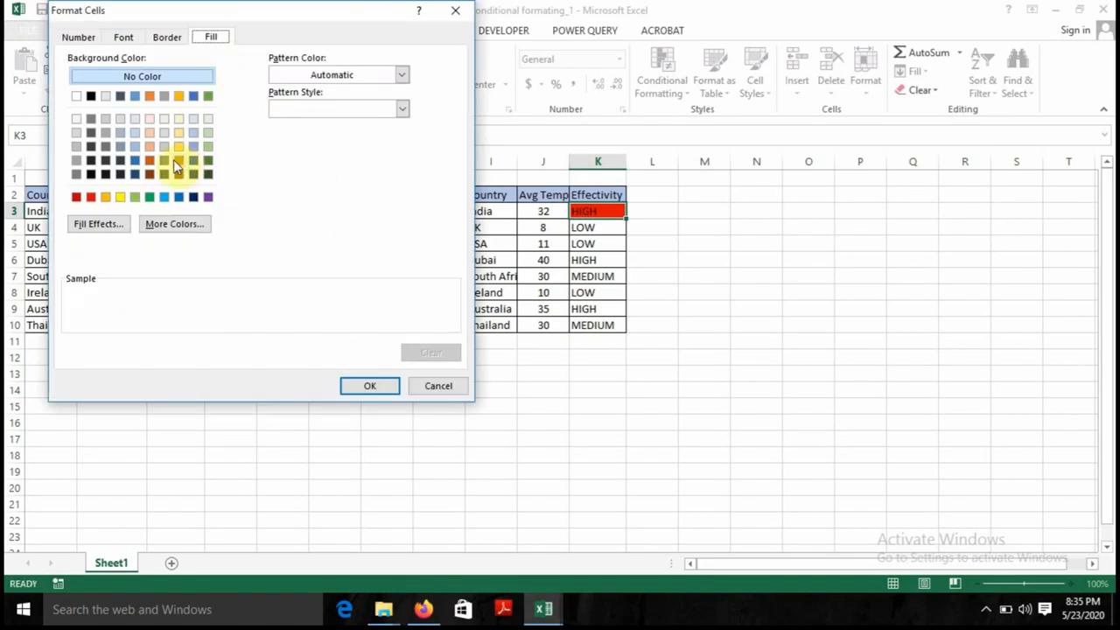
pyautogui.click(178, 145)
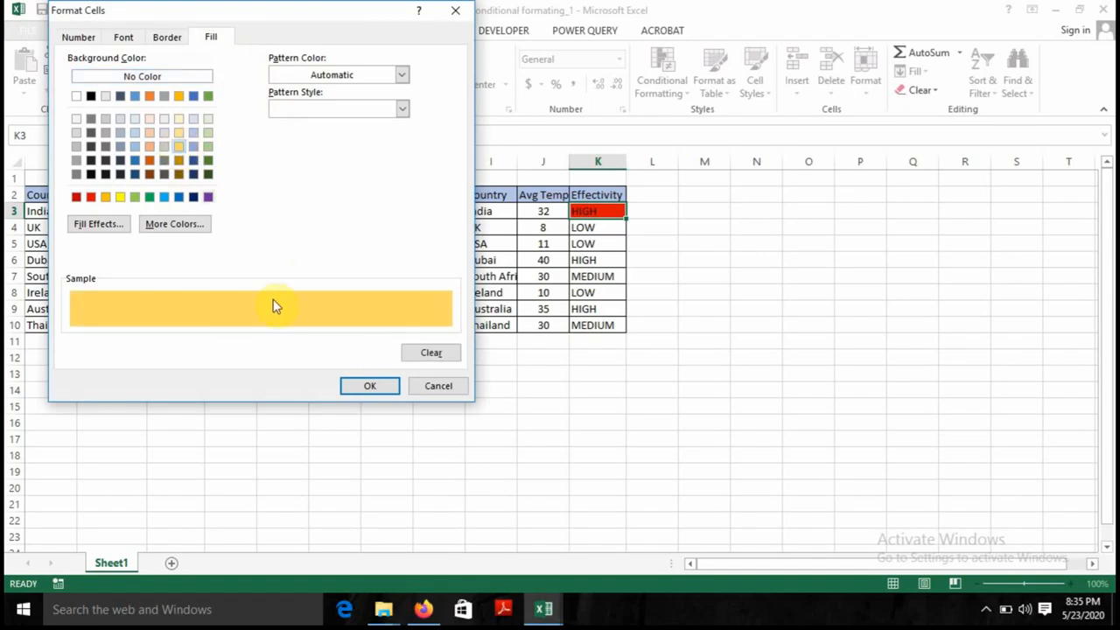
pyautogui.click(384, 386)
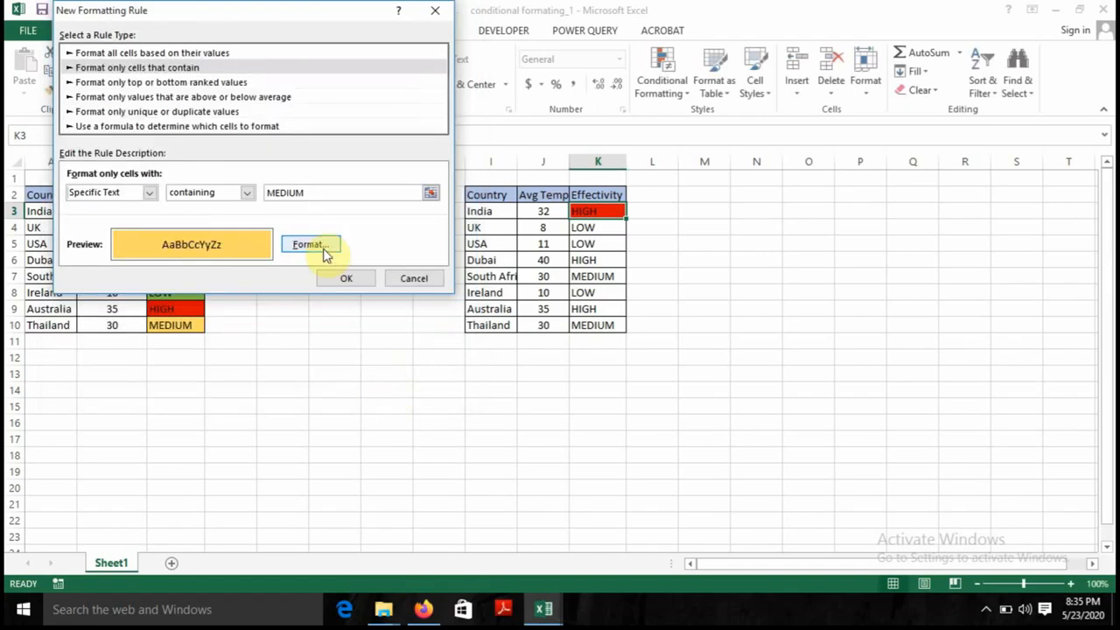
pyautogui.click(342, 276)
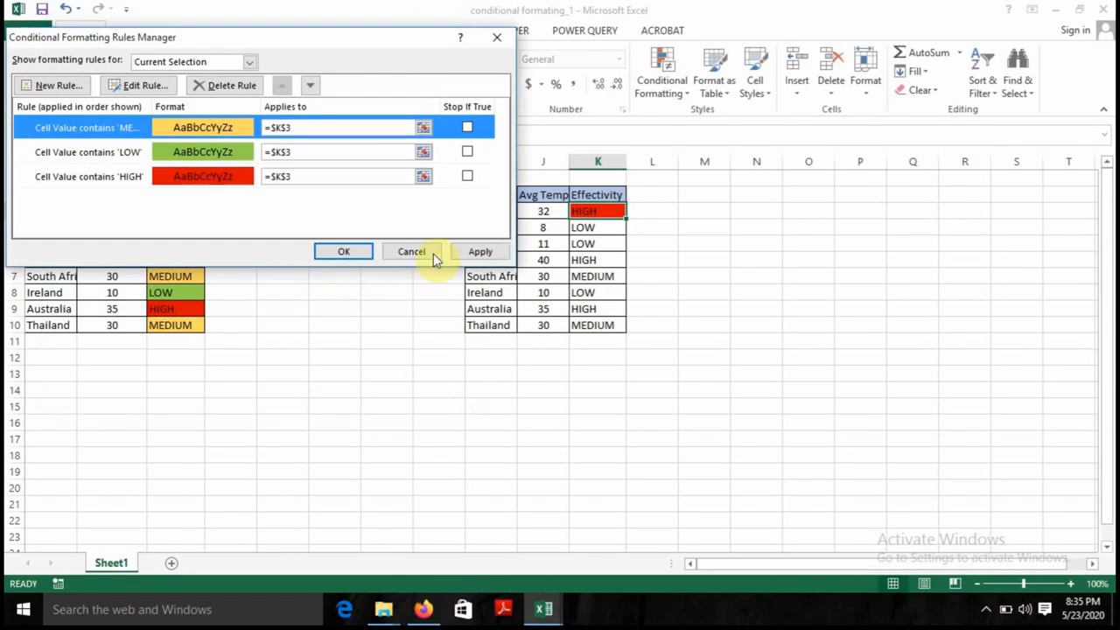
# - Apply the three Effectivity rules to K3 and copy its formatting to K4:K9 with Format Painter
pyautogui.click(497, 252)
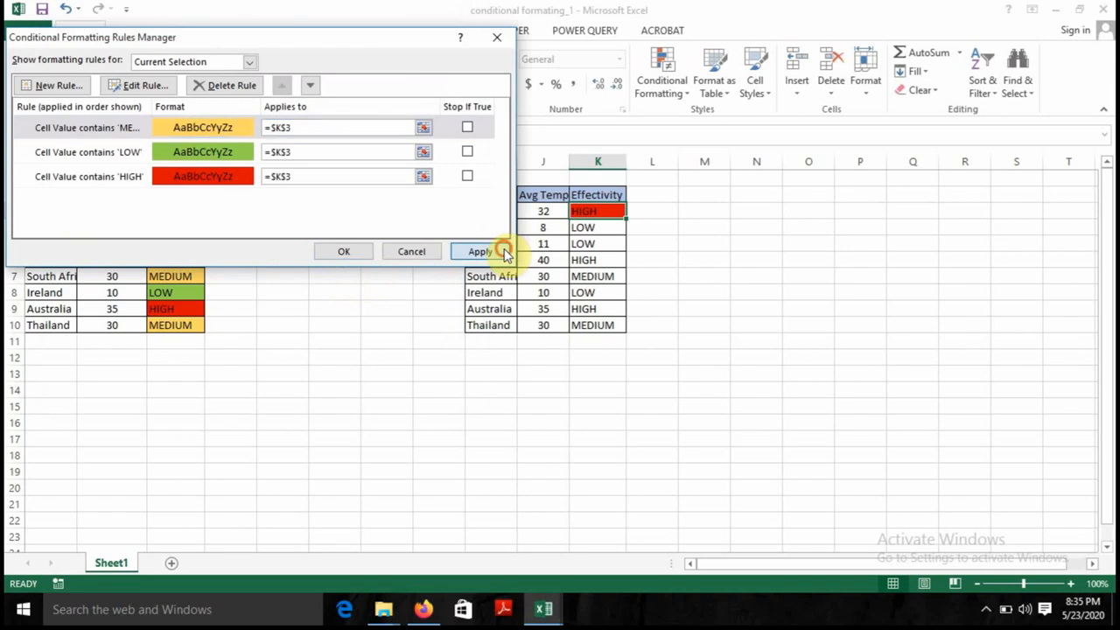
pyautogui.click(350, 254)
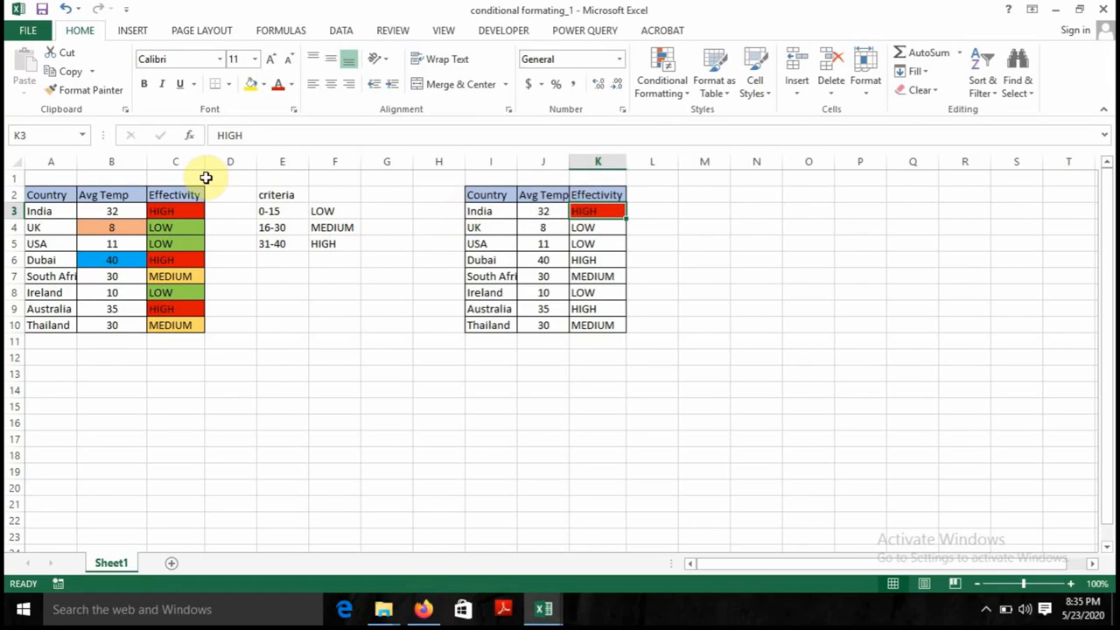
pyautogui.click(87, 91)
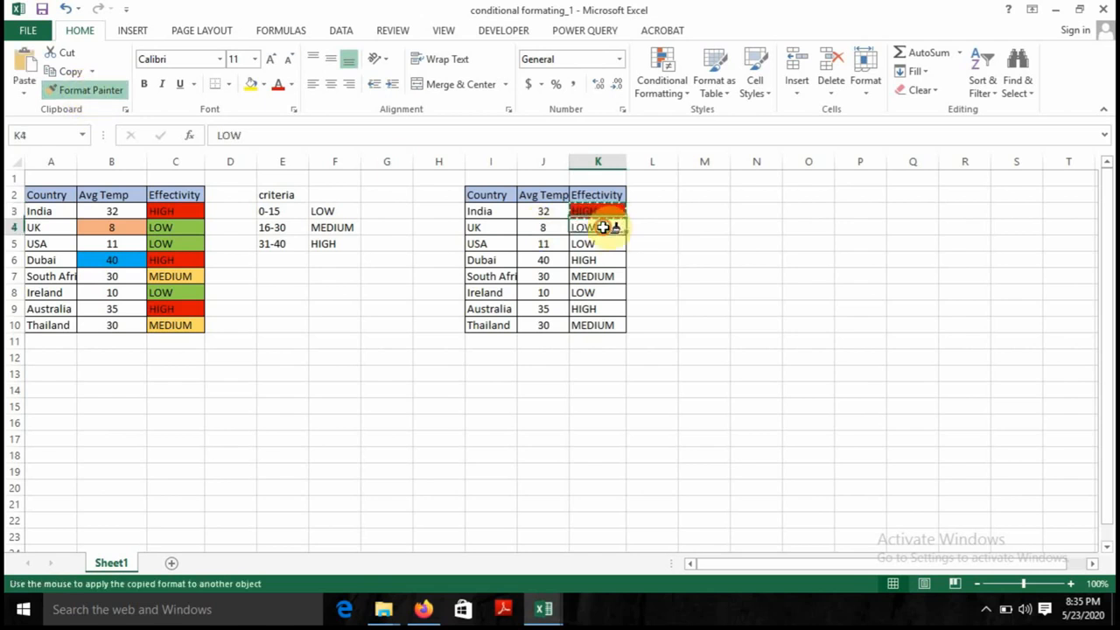
pyautogui.moveTo(602, 225); pyautogui.dragTo(592, 308)
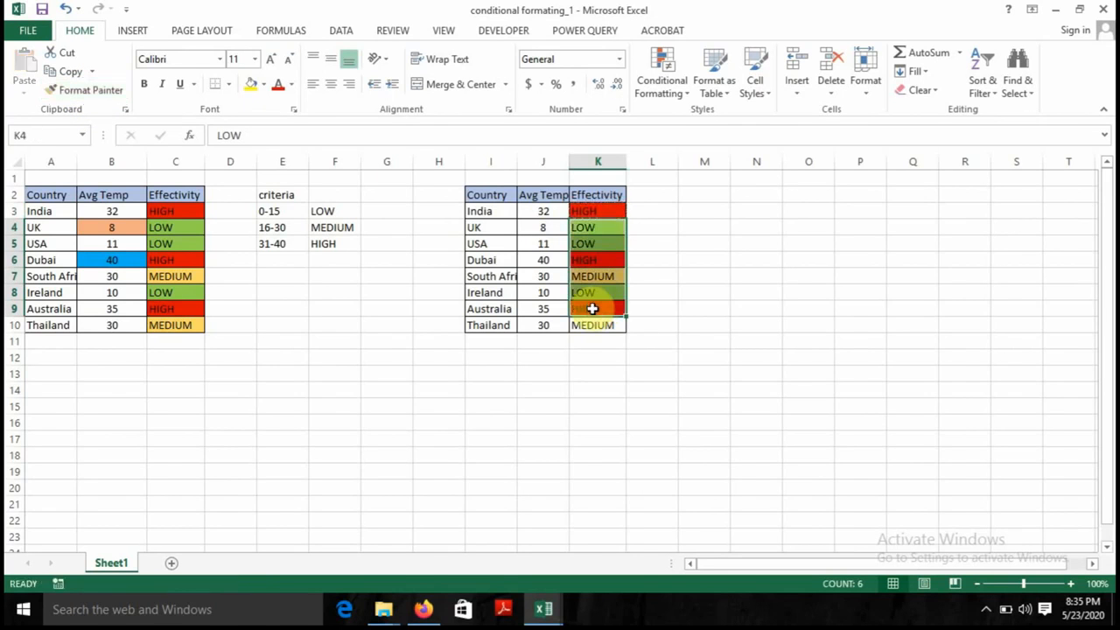
# - Copy the formatting of K9 to K10 with Format Painter to finish the Effectivity column
pyautogui.click(96, 91)
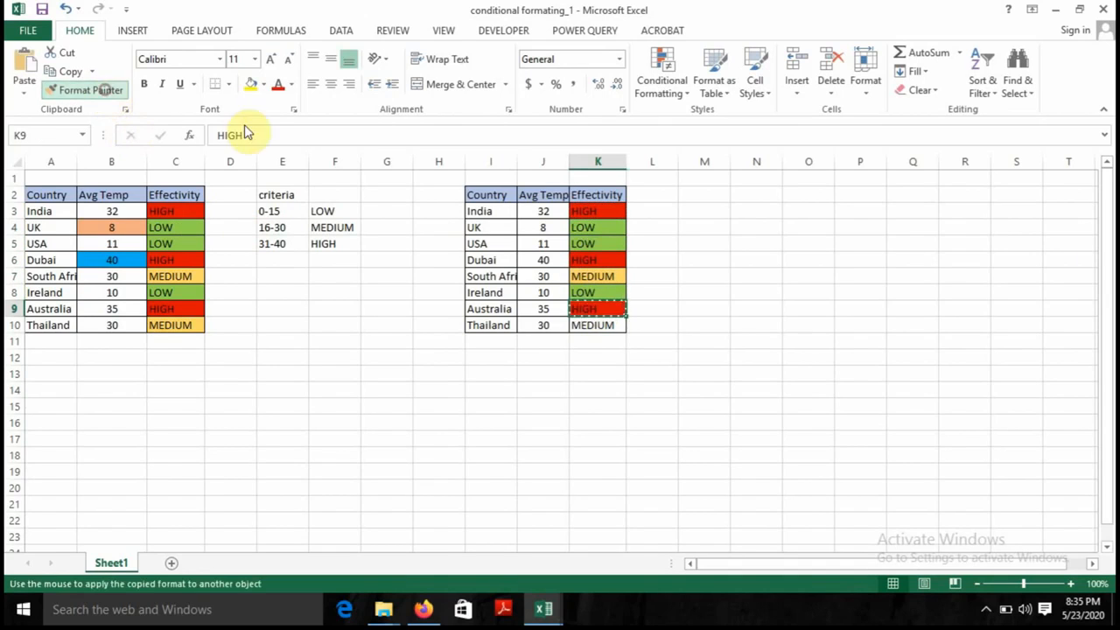
pyautogui.click(583, 327)
pyautogui.click(632, 394)
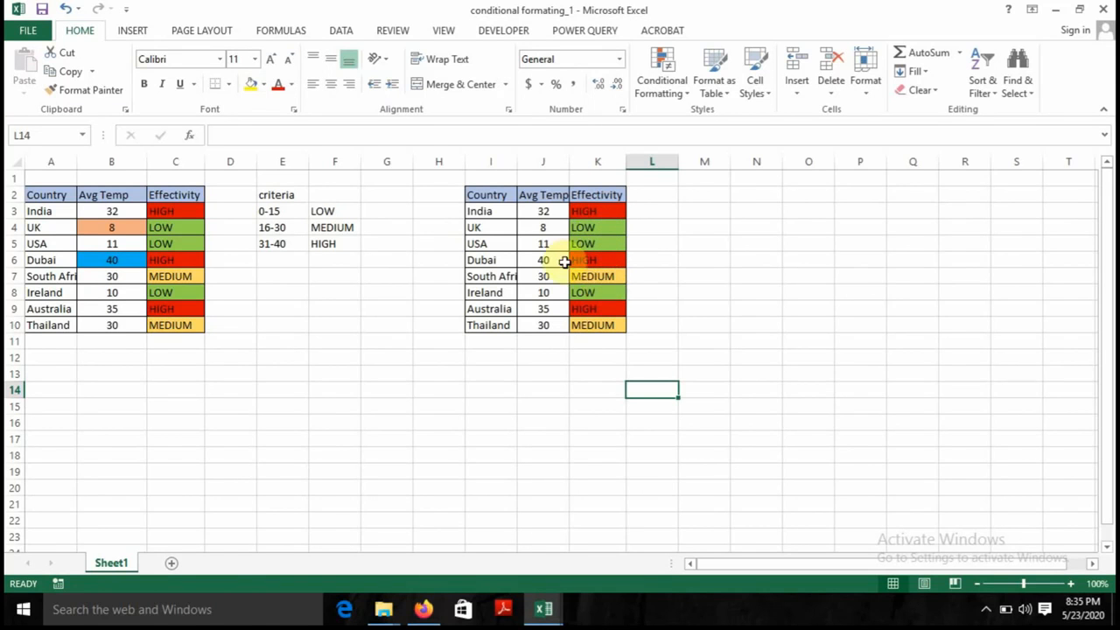
# - In the second table's USA row, try Avg Temp 32 with Effectivity HIGH, and undo both edits
pyautogui.click(539, 243)
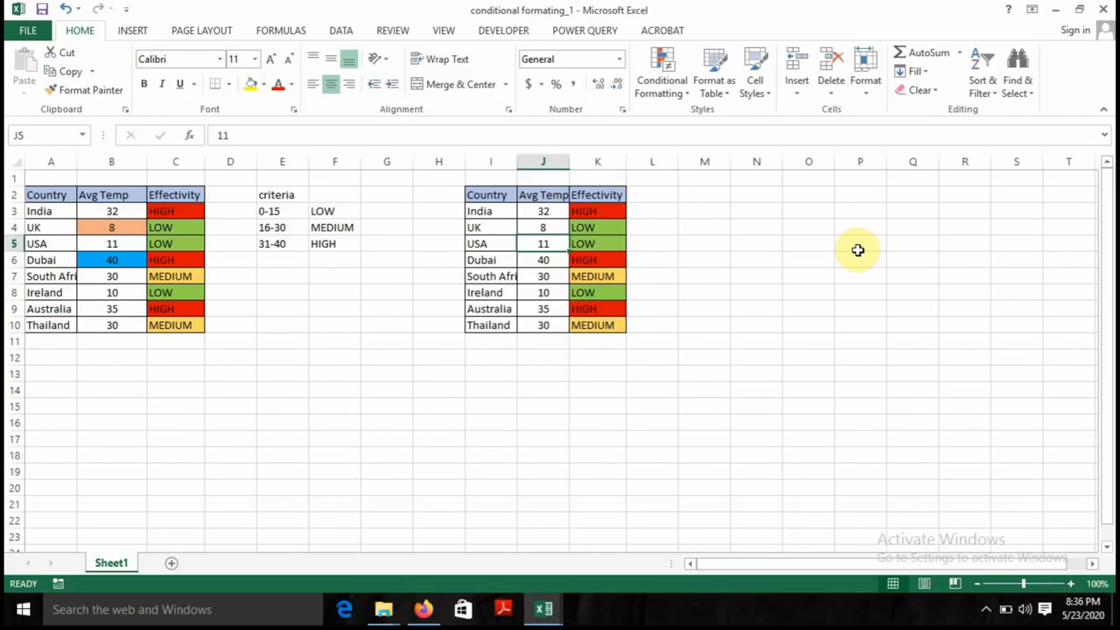
pyautogui.write('32')
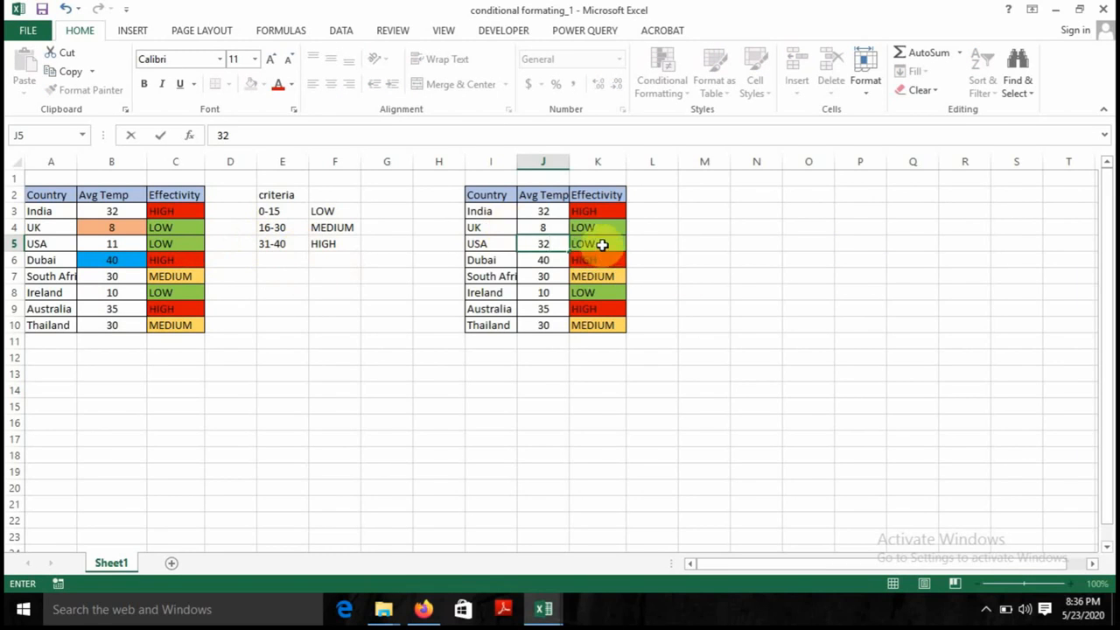
pyautogui.click(602, 245)
pyautogui.write('HIGH')
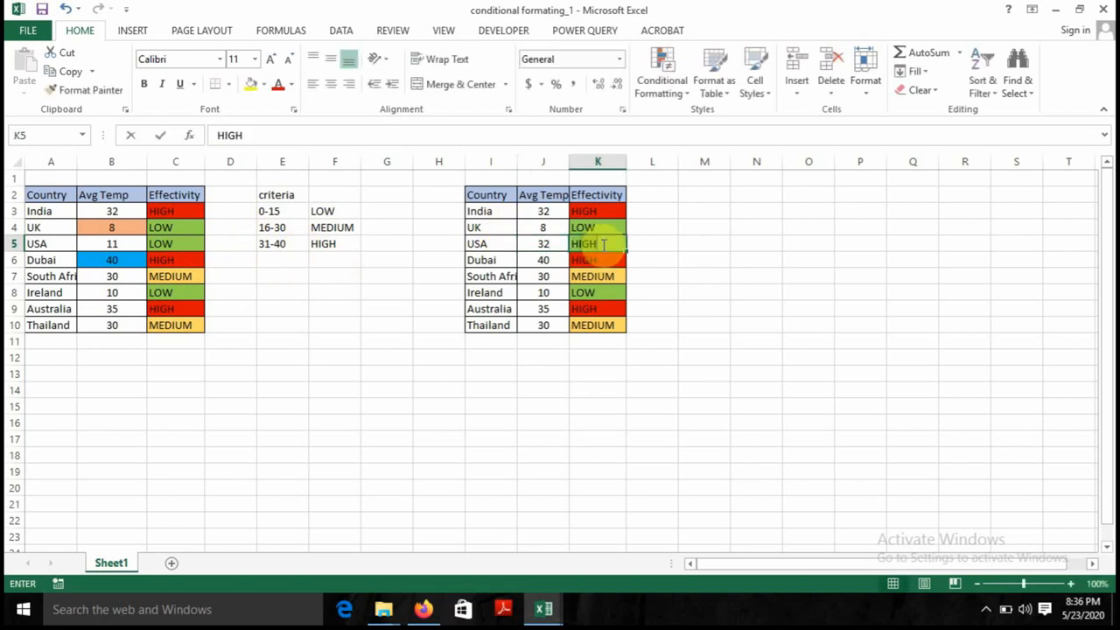
pyautogui.press('Return')
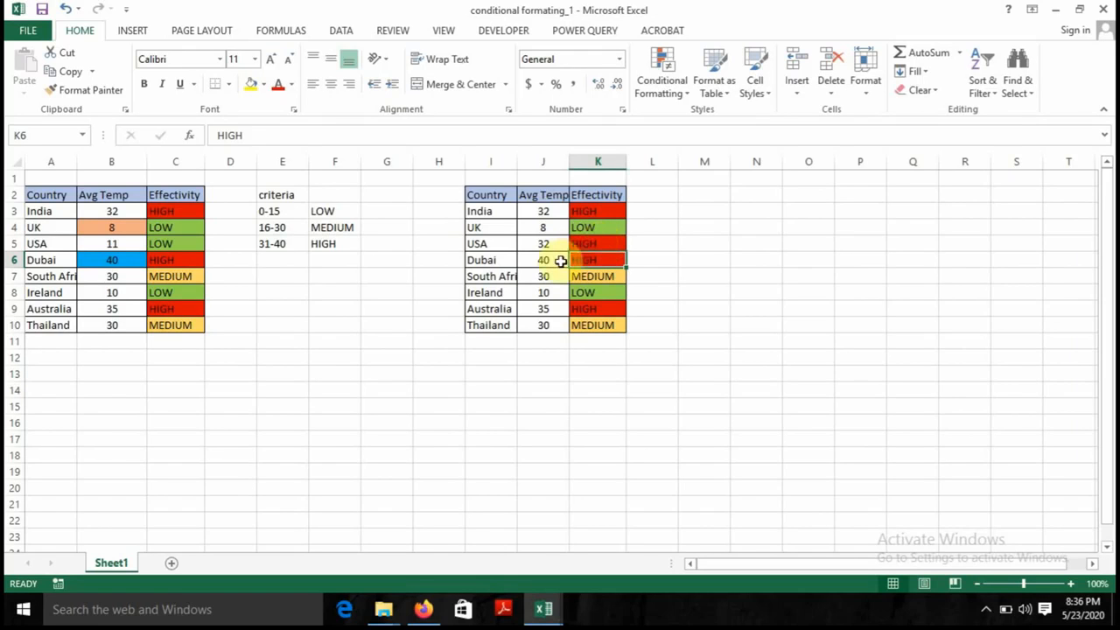
pyautogui.hotkey('ctrl', 'z')
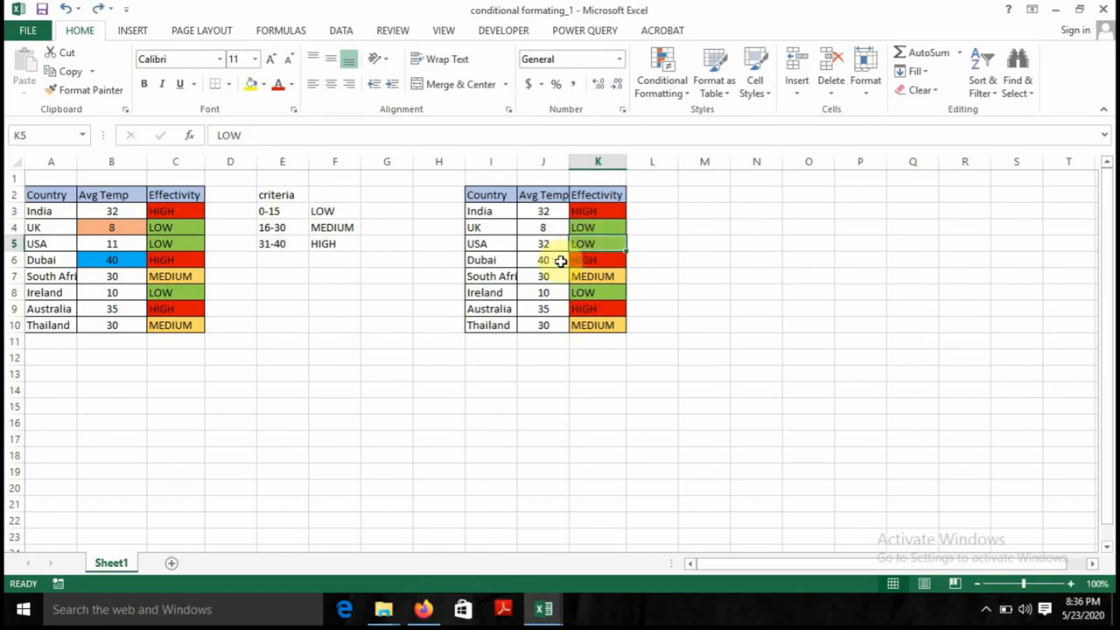
pyautogui.hotkey('ctrl', 'z')
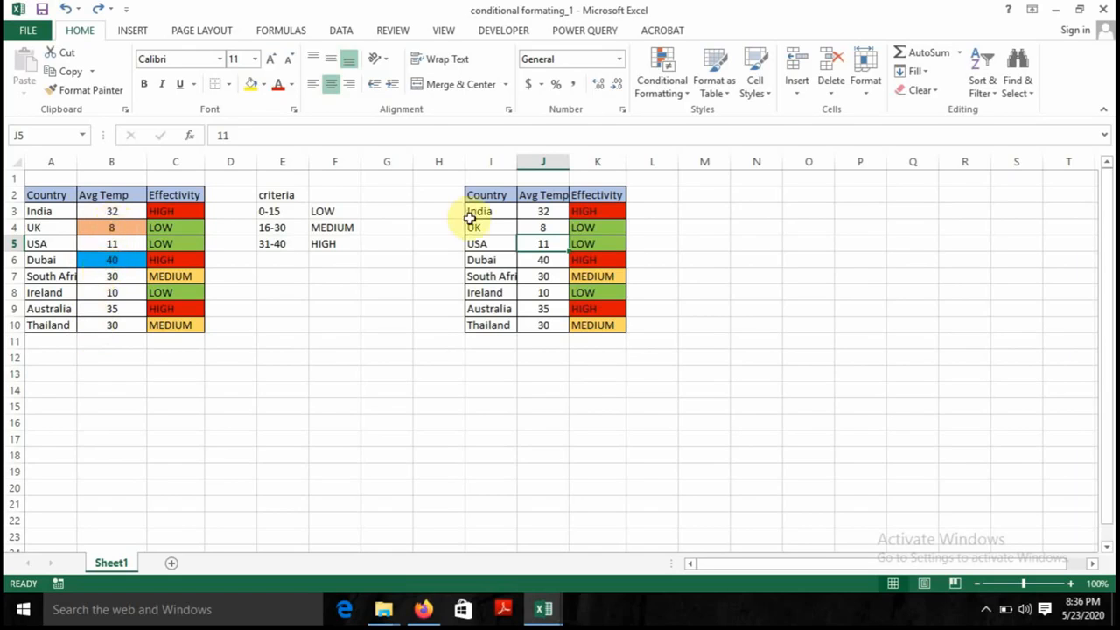
# - Start a conditional formatting rule for J3:J10 that formats only the top 1 ranked value
pyautogui.click(538, 208)
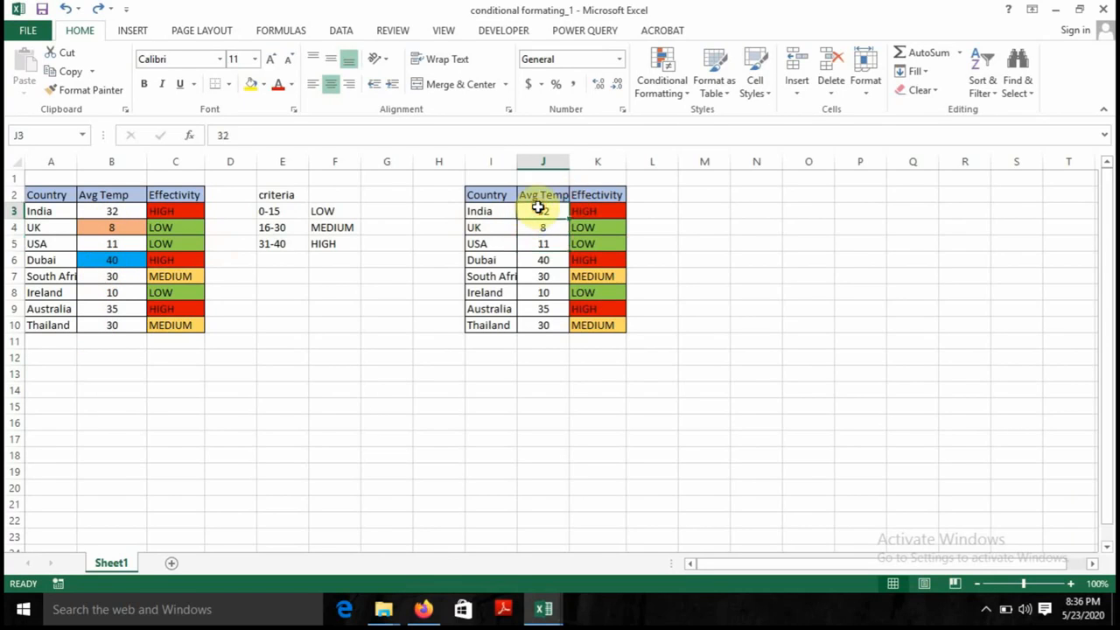
pyautogui.hotkey('shift', 'Down')
pyautogui.hotkey('shift', 'Down')
pyautogui.hotkey('shift', 'Down')
pyautogui.hotkey('shift', 'Down')
pyautogui.hotkey('shift', 'Down')
pyautogui.hotkey('shift', 'Down')
pyautogui.hotkey('shift', 'Down')
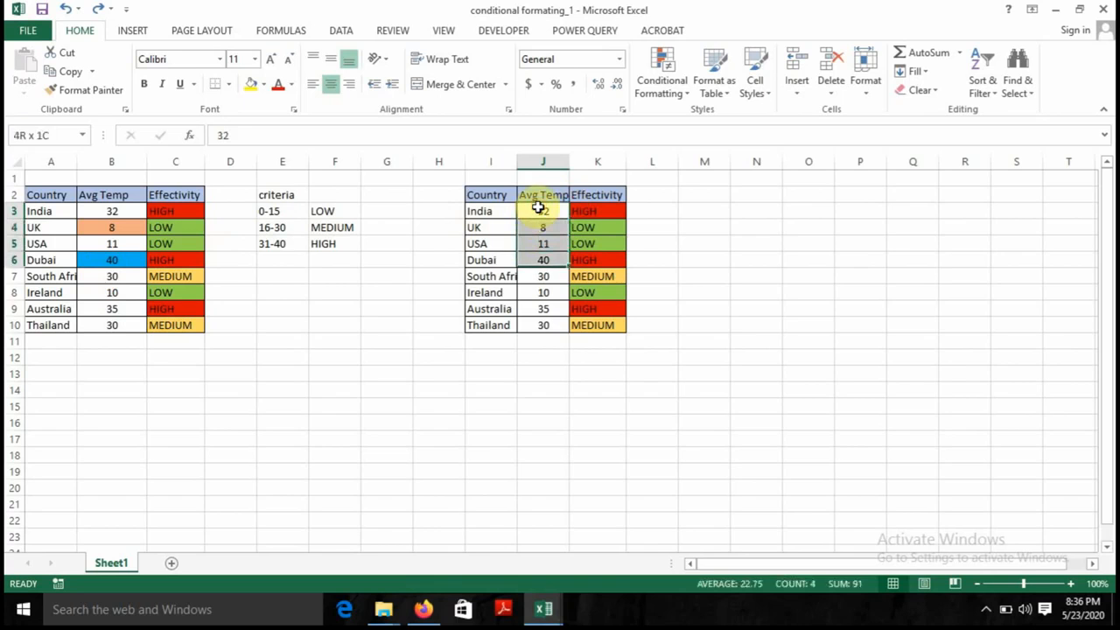
pyautogui.click(667, 87)
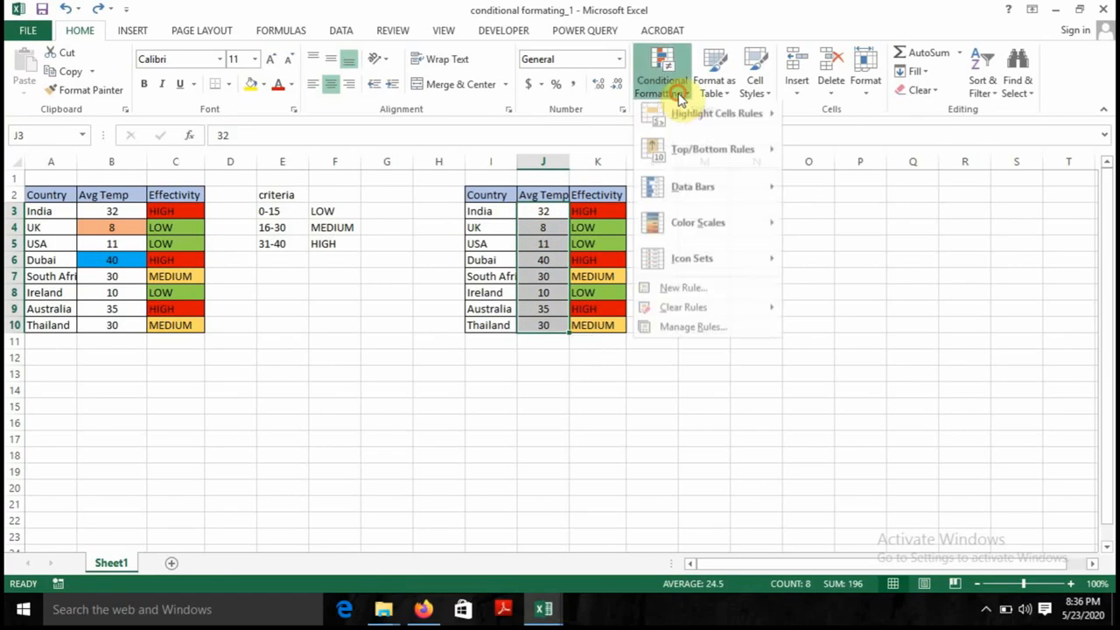
pyautogui.click(728, 294)
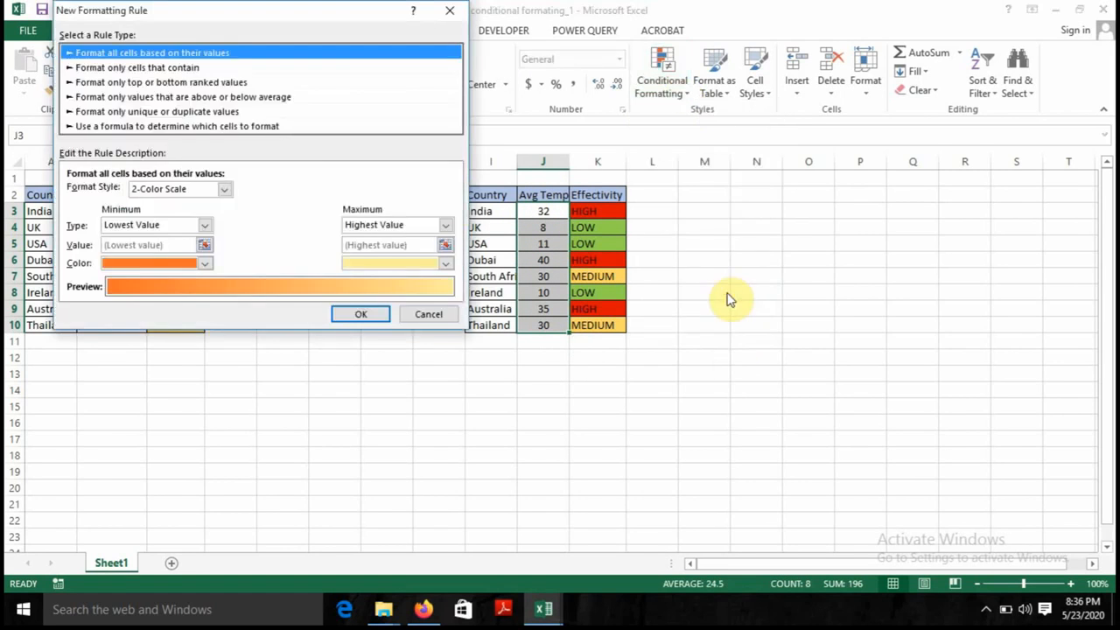
pyautogui.click(194, 82)
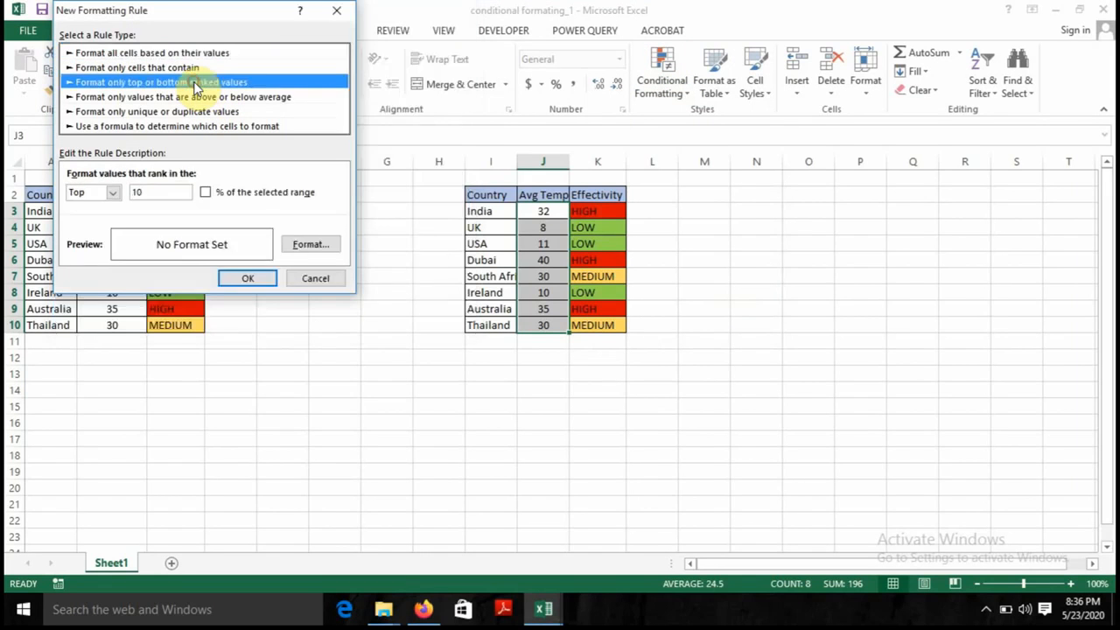
pyautogui.click(150, 190)
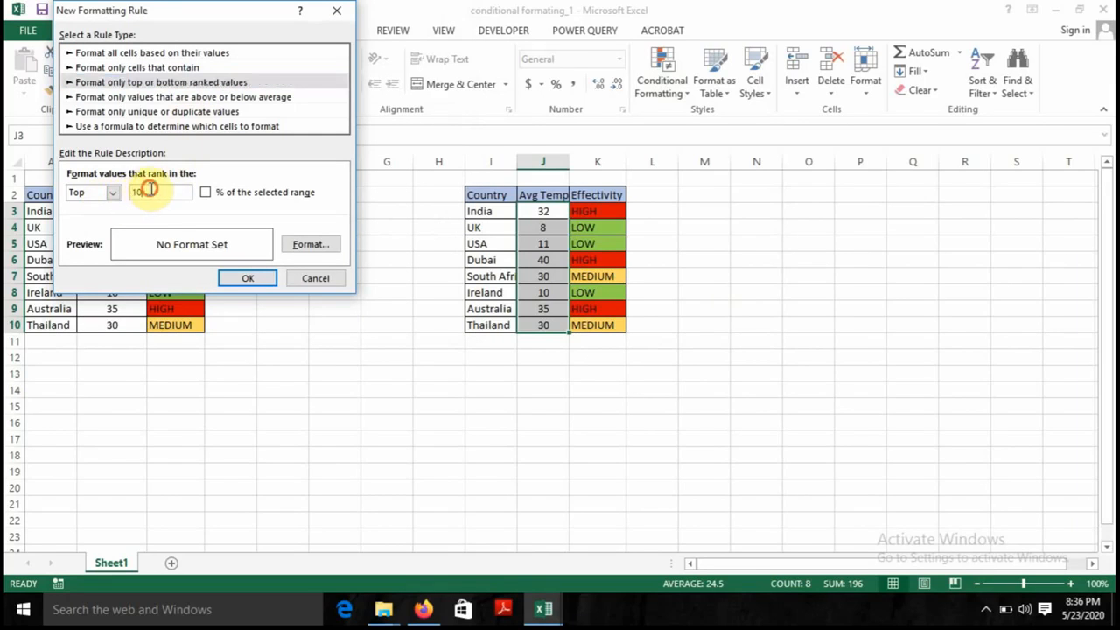
pyautogui.press('BackSpace')
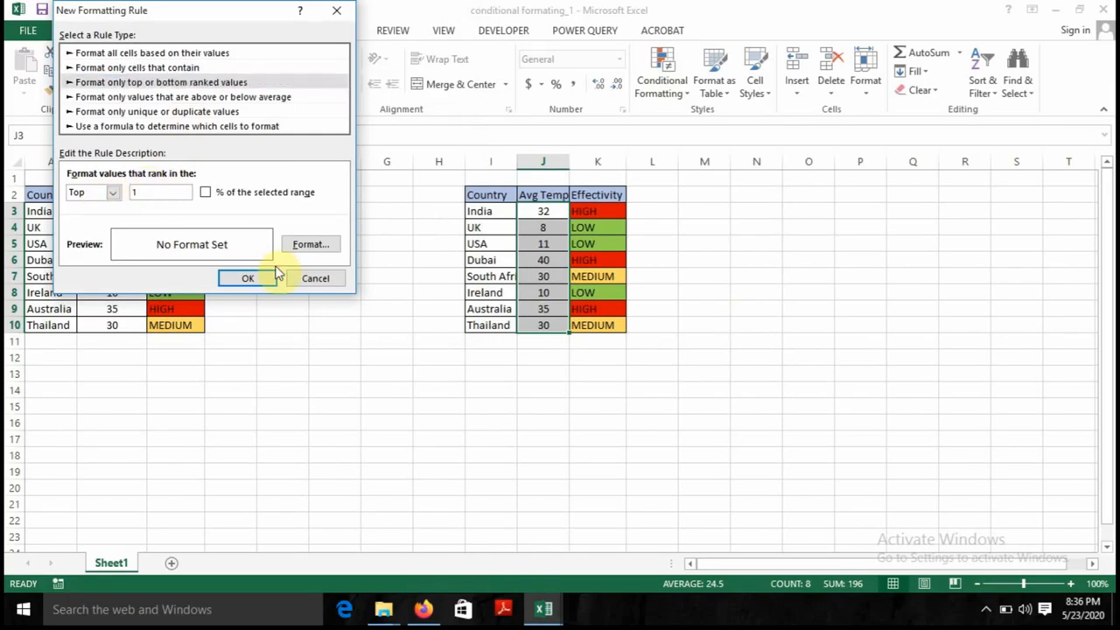
# - Give the top 1 rule a light blue background fill and create it
pyautogui.click(305, 249)
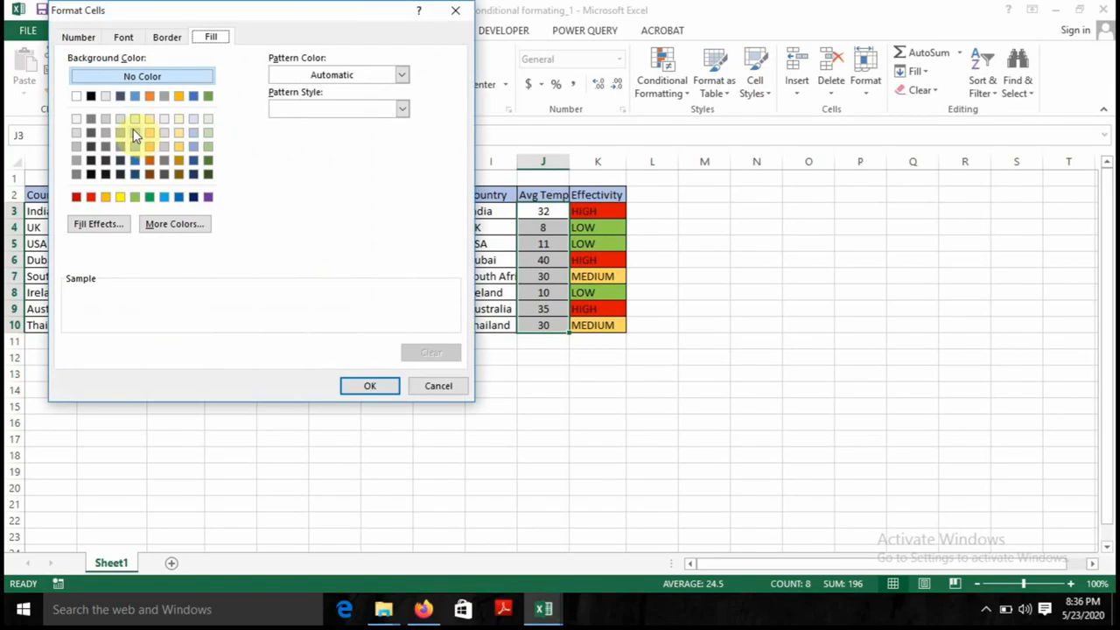
pyautogui.click(164, 198)
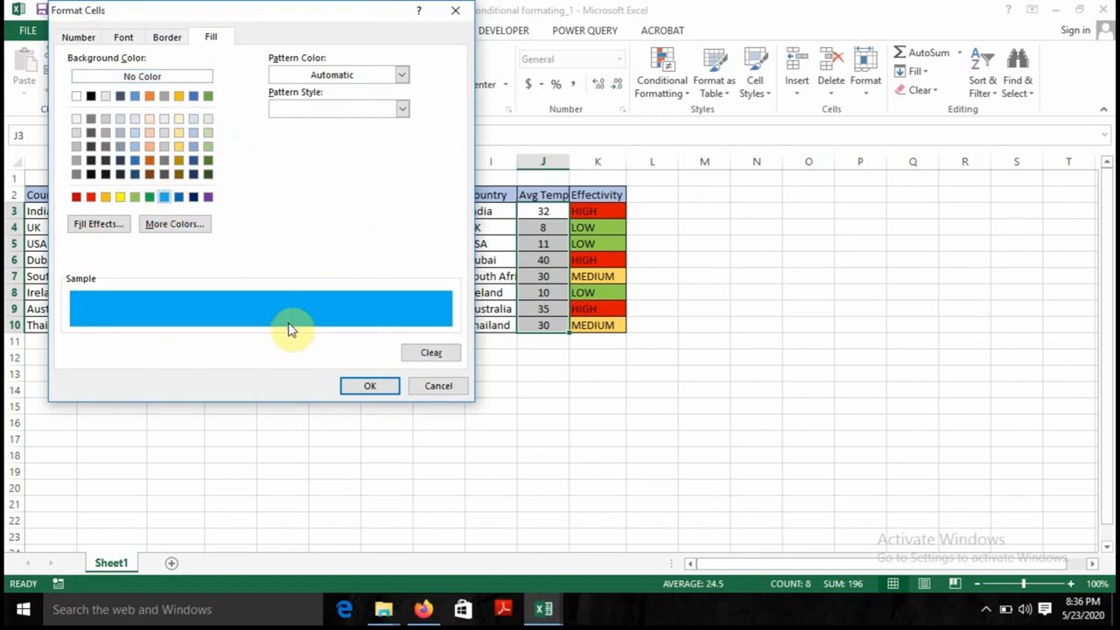
pyautogui.click(371, 387)
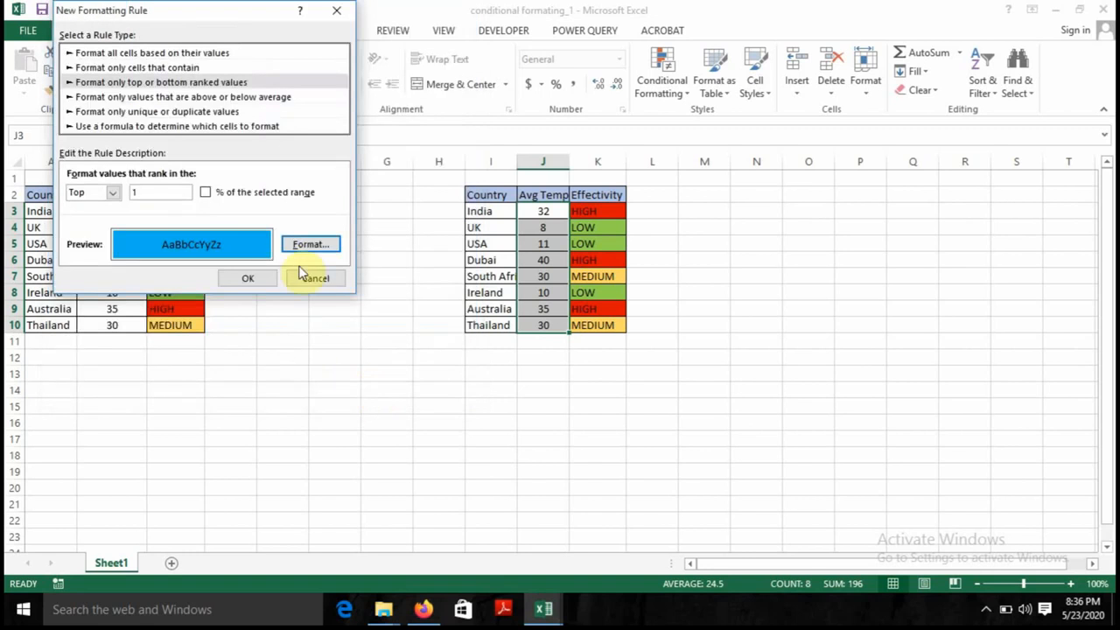
pyautogui.click(252, 279)
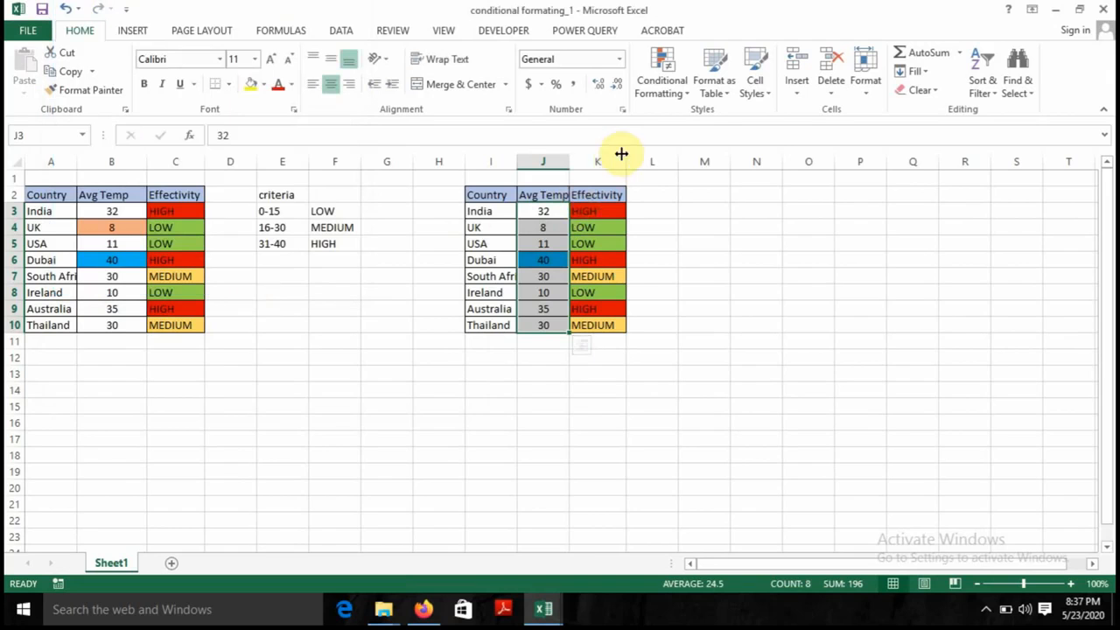
# - Through the rules manager, start another rule for J3:J10 that formats only the bottom 1 ranked value
pyautogui.click(672, 91)
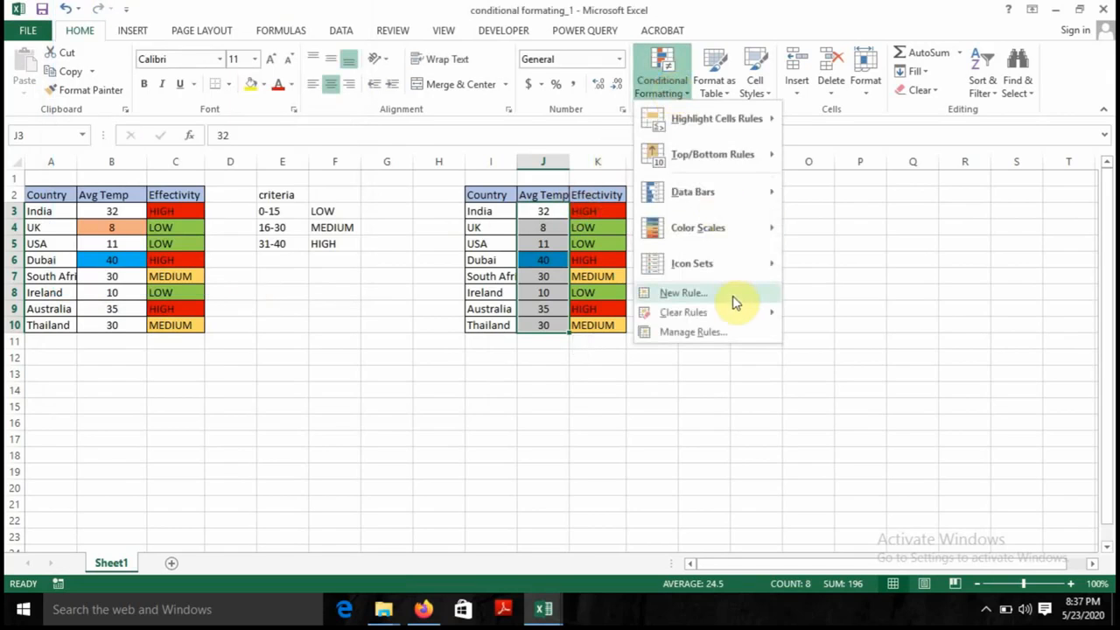
pyautogui.moveTo(732, 320)
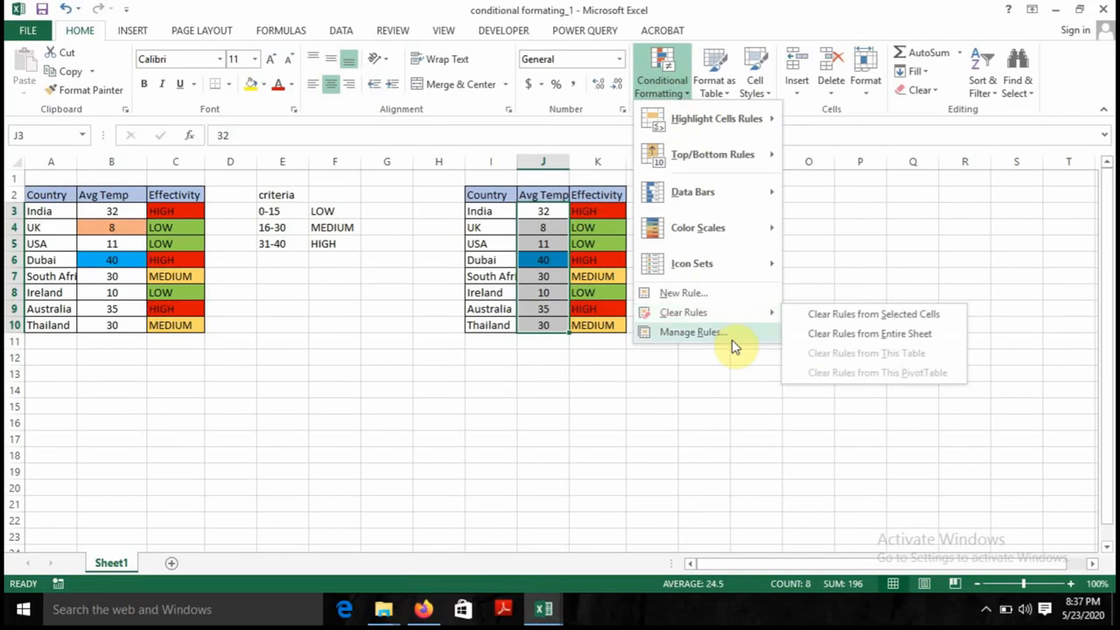
pyautogui.click(733, 340)
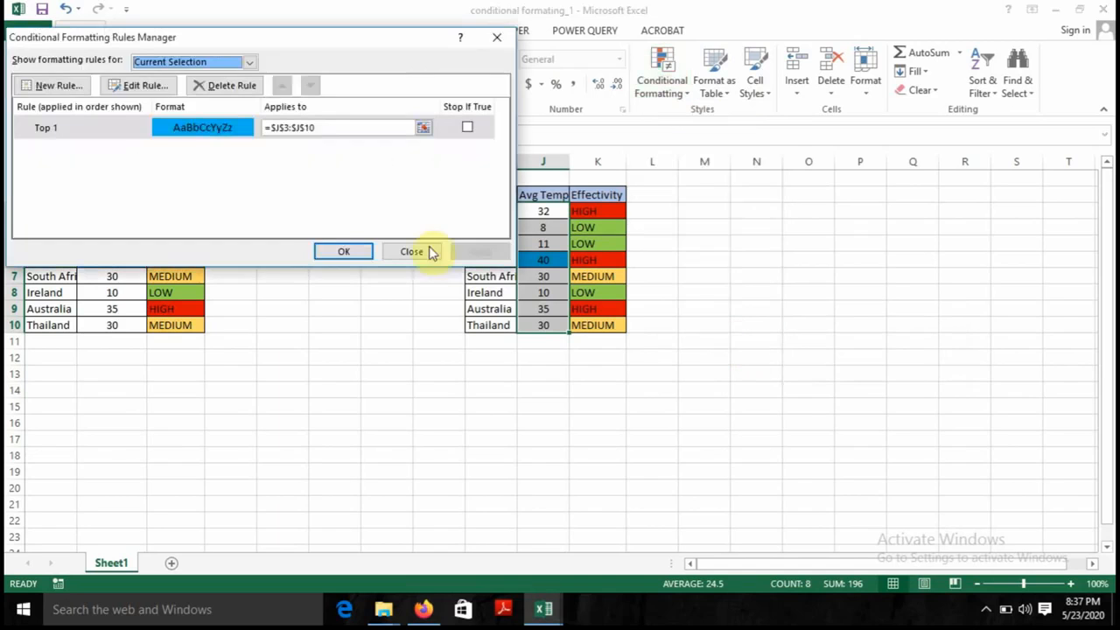
pyautogui.click(54, 86)
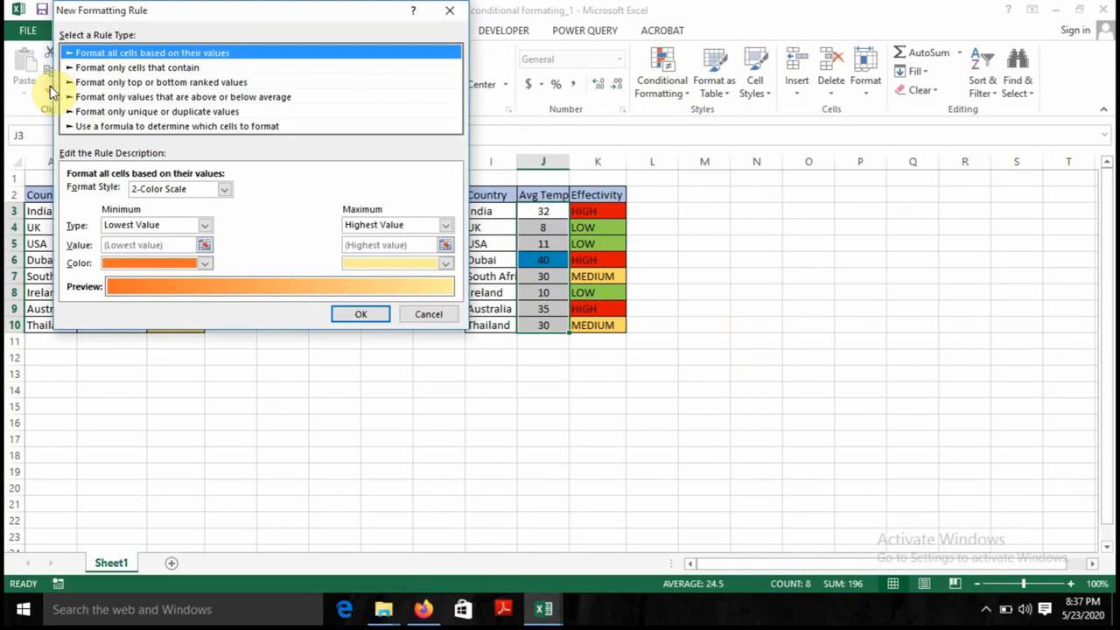
pyautogui.click(149, 82)
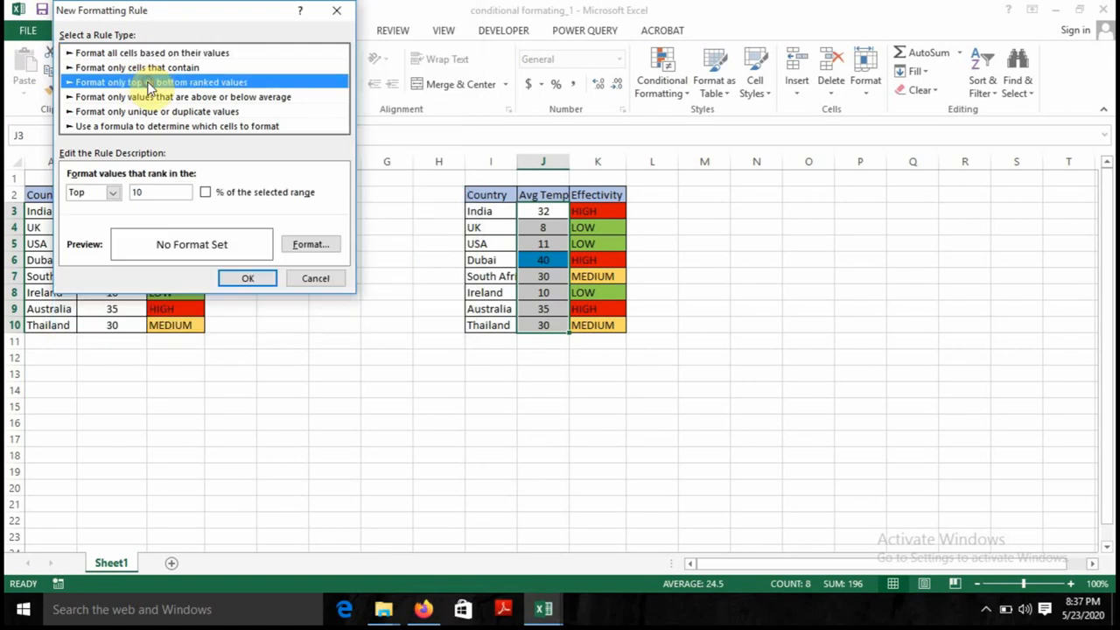
pyautogui.click(112, 192)
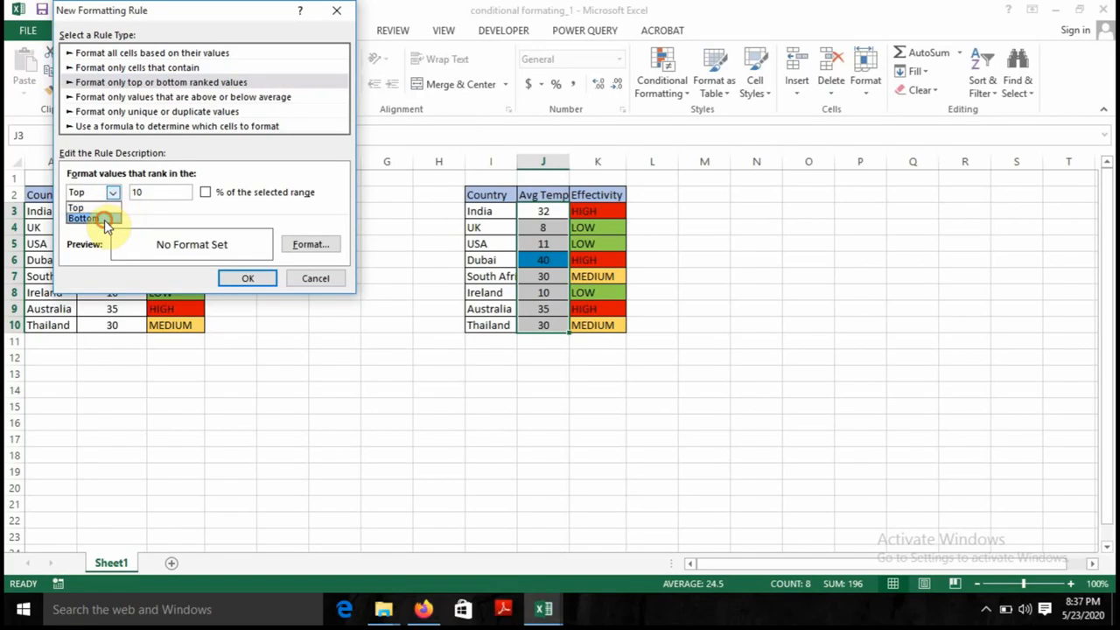
pyautogui.click(104, 219)
pyautogui.click(151, 191)
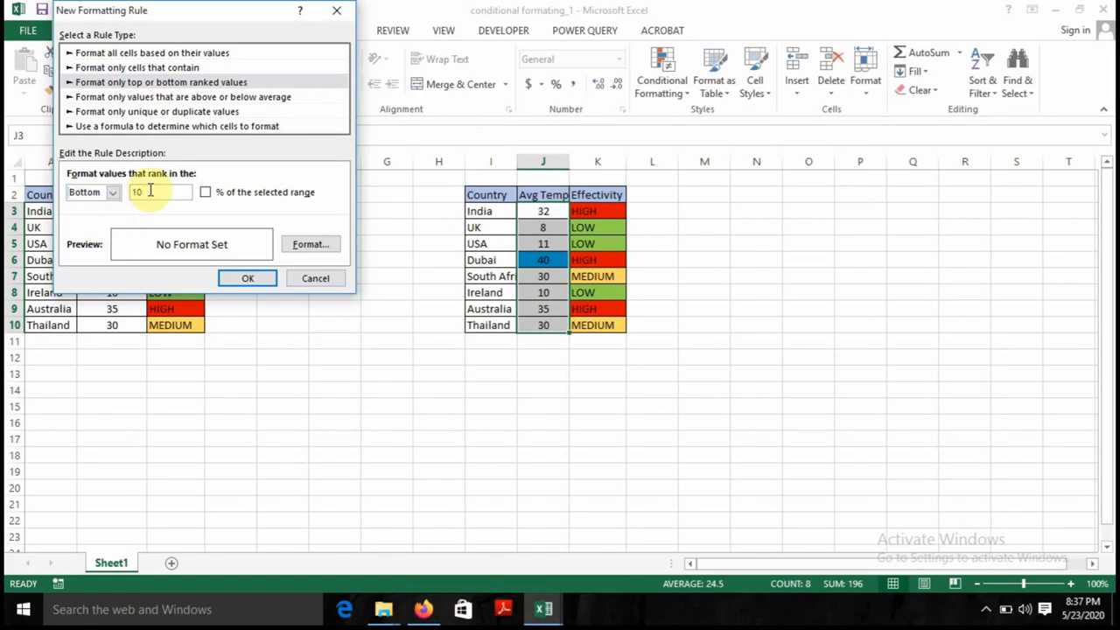
pyautogui.press('BackSpace')
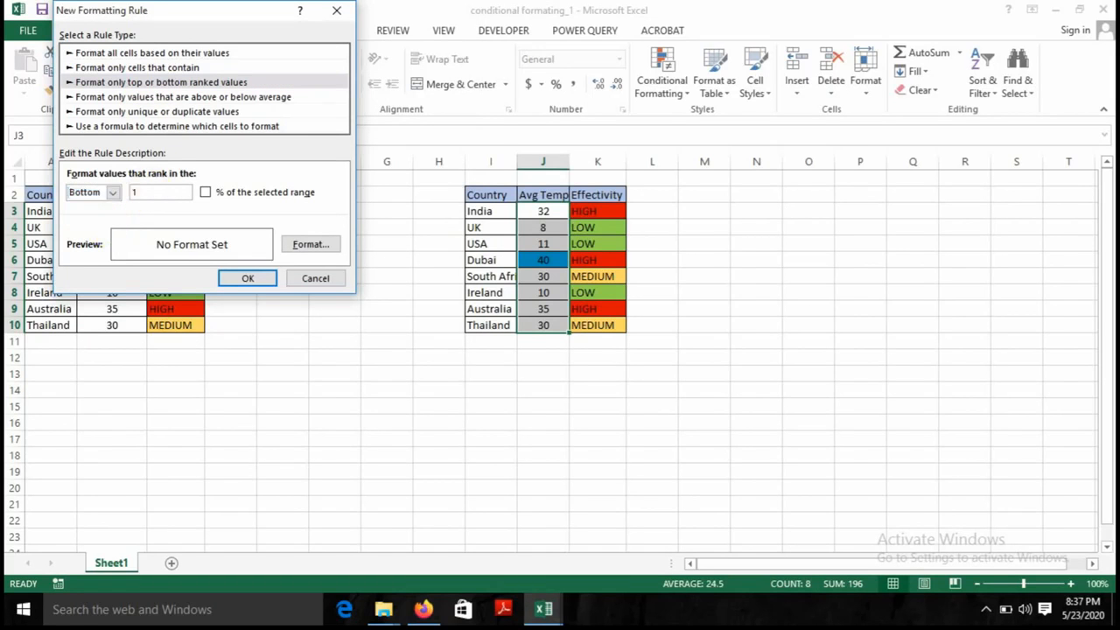
# - Give the bottom 1 rule a light orange background fill and apply it to the Avg Temp column
pyautogui.click(300, 244)
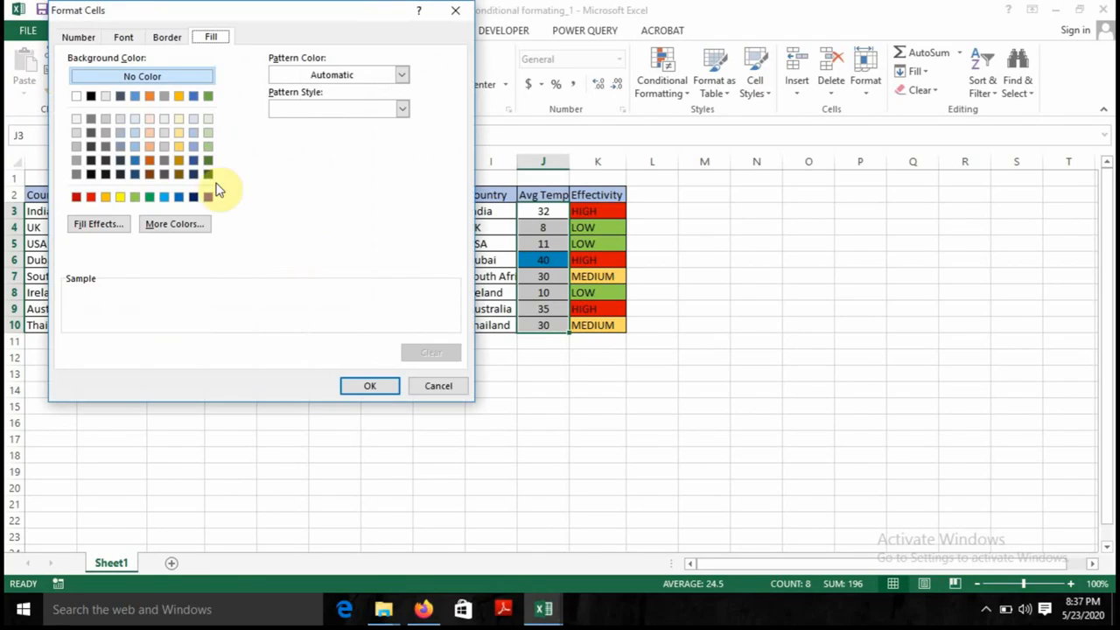
pyautogui.click(149, 147)
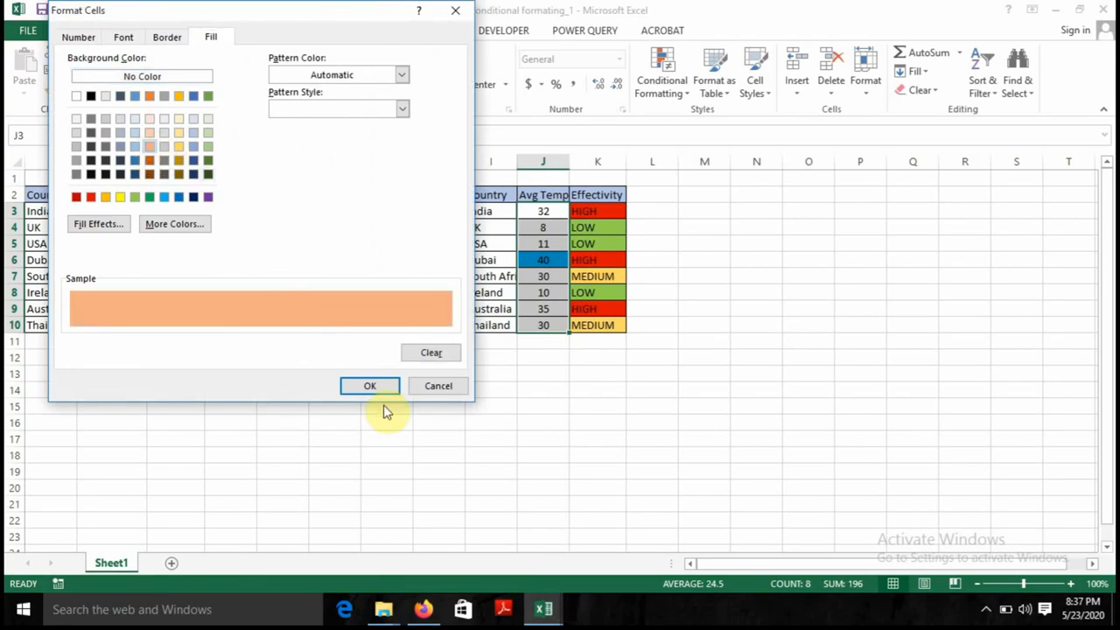
pyautogui.click(370, 386)
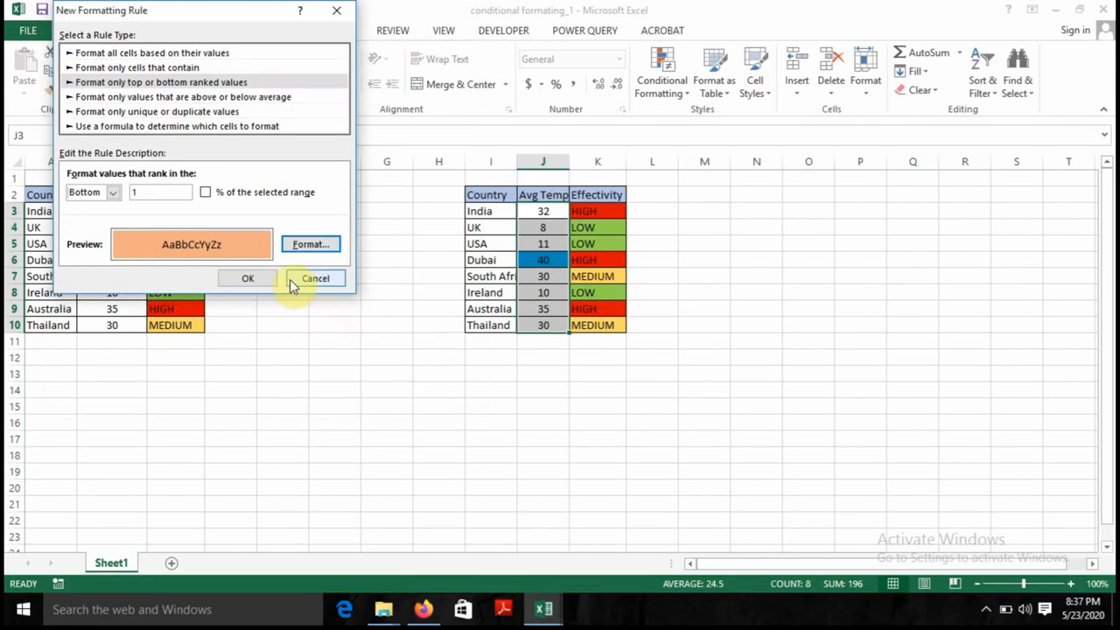
pyautogui.click(248, 278)
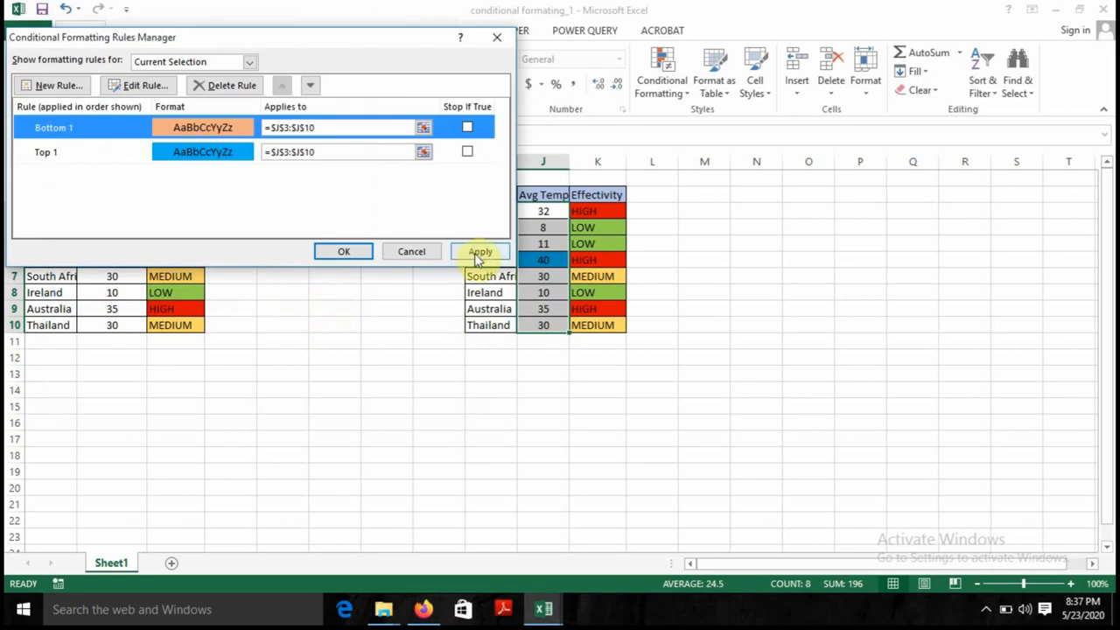
pyautogui.click(474, 253)
pyautogui.click(342, 251)
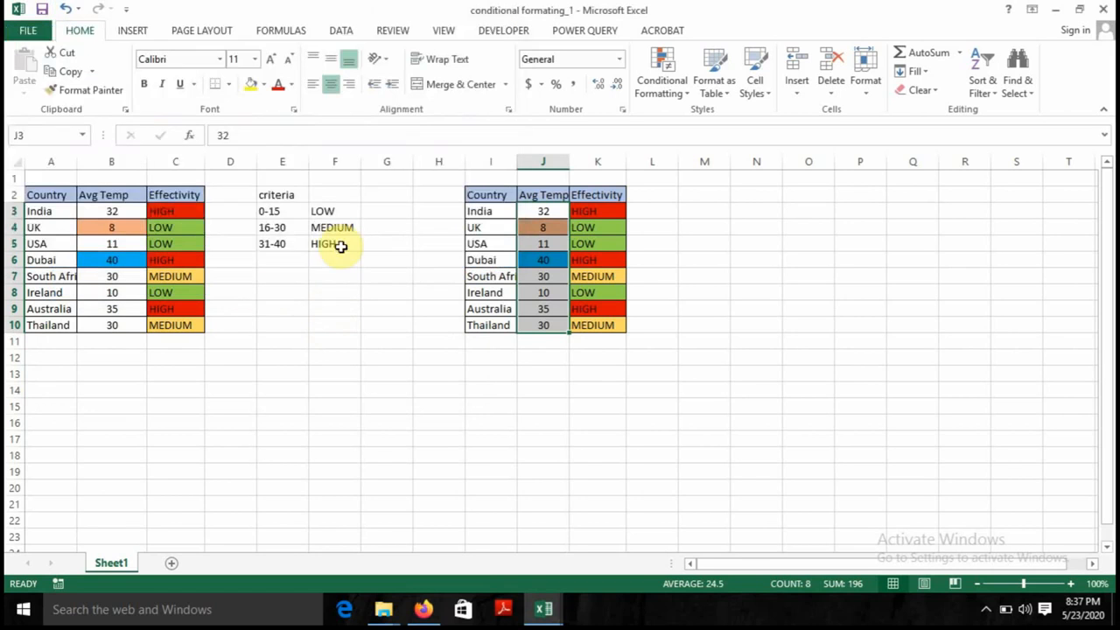
pyautogui.click(560, 389)
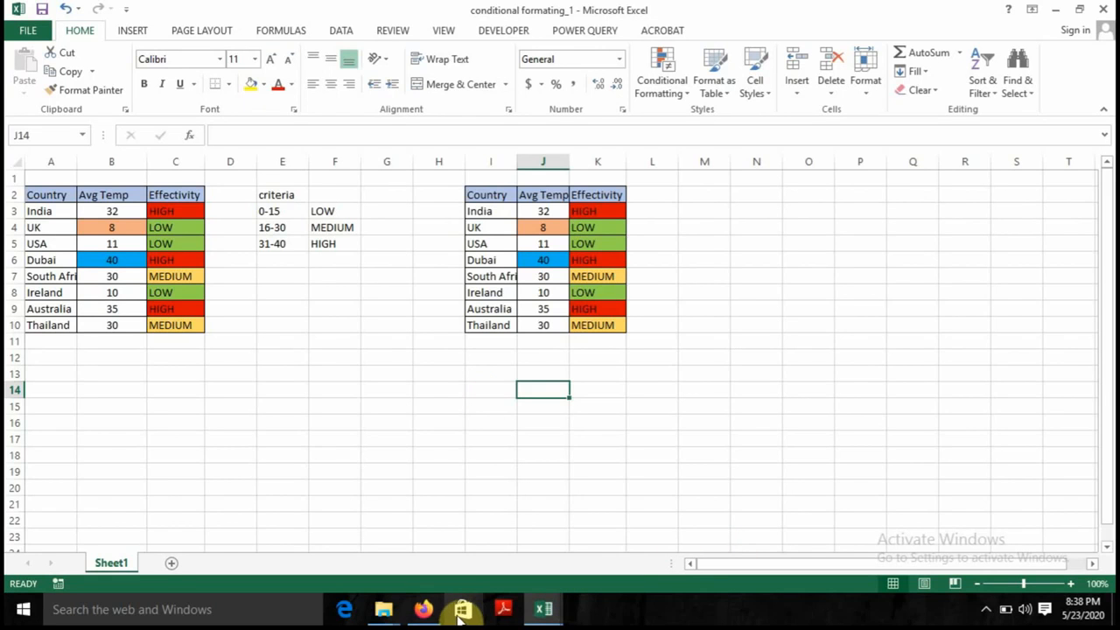
# - Minimize the conditional formating_1 workbook window
pyautogui.click(543, 609)
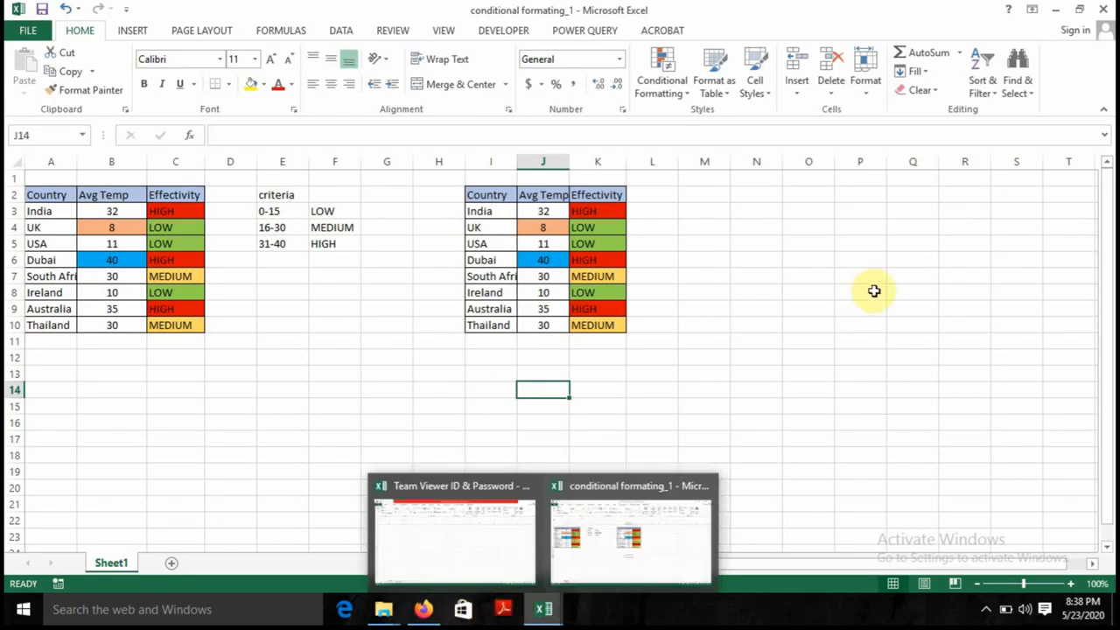
pyautogui.click(1057, 10)
pyautogui.click(1057, 10)
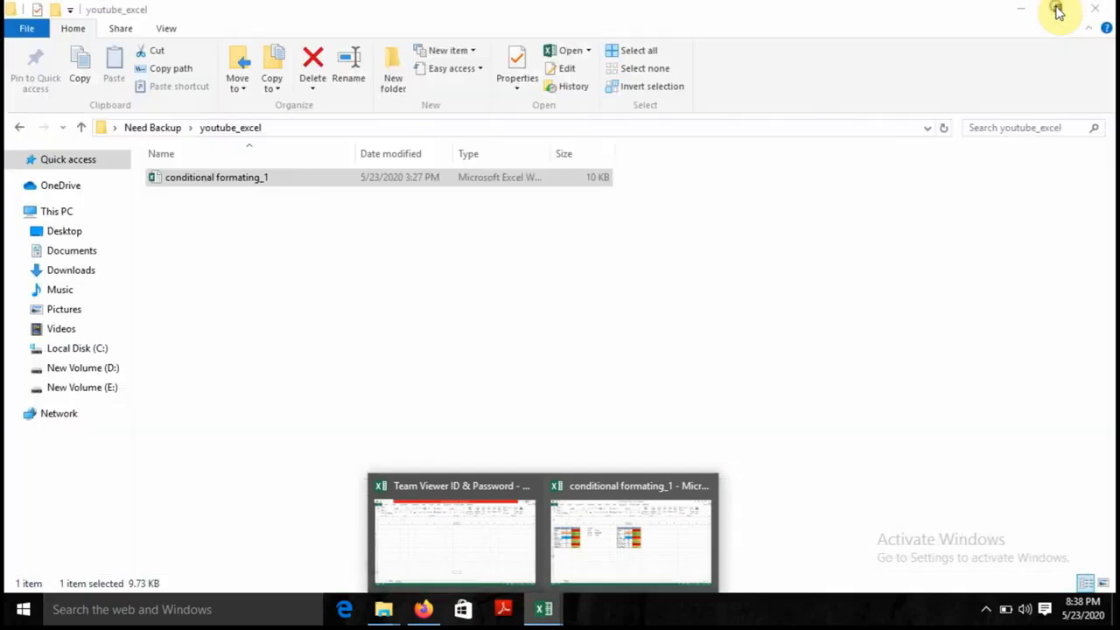